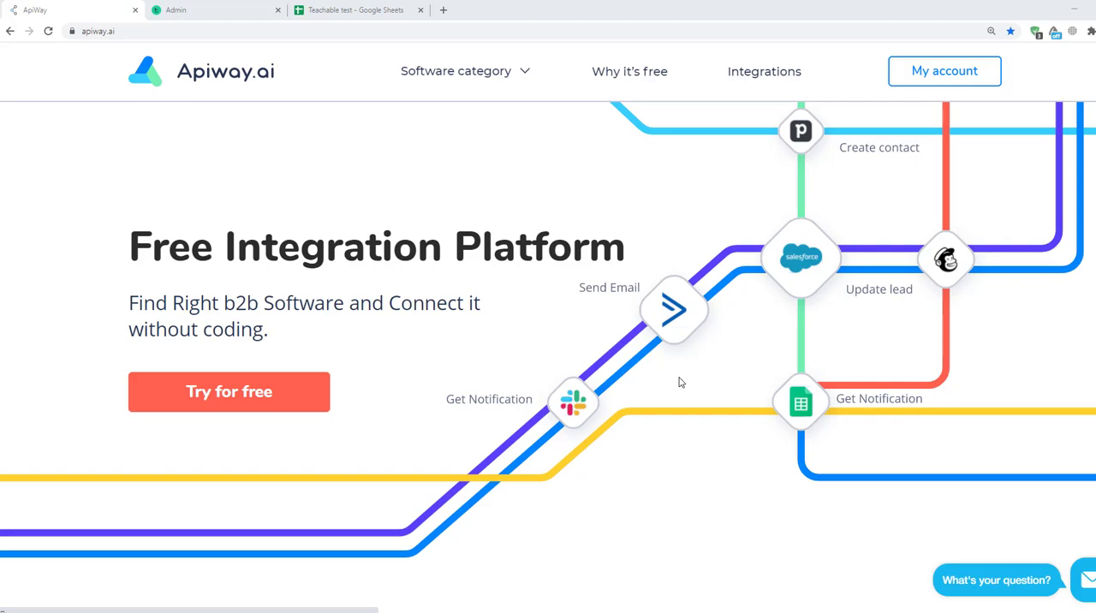
Step: Review the Teachable student profile and the Teachable test spreadsheet's column headers, and return to the ApiWay site
{"action": "left_click", "coordinate": [214, 11]}
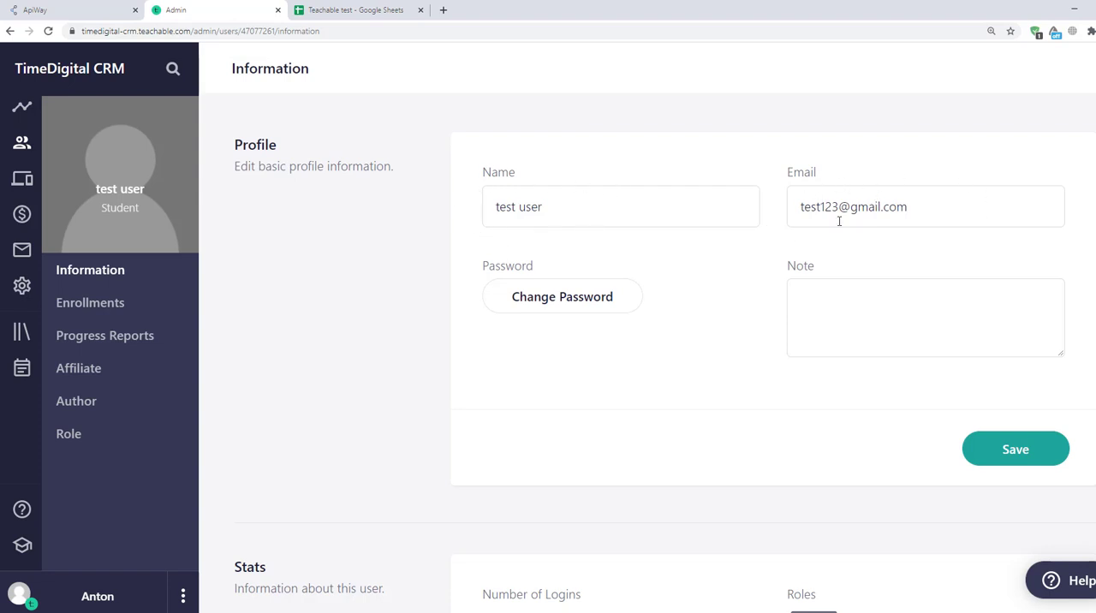
{"action": "left_click", "coordinate": [368, 10]}
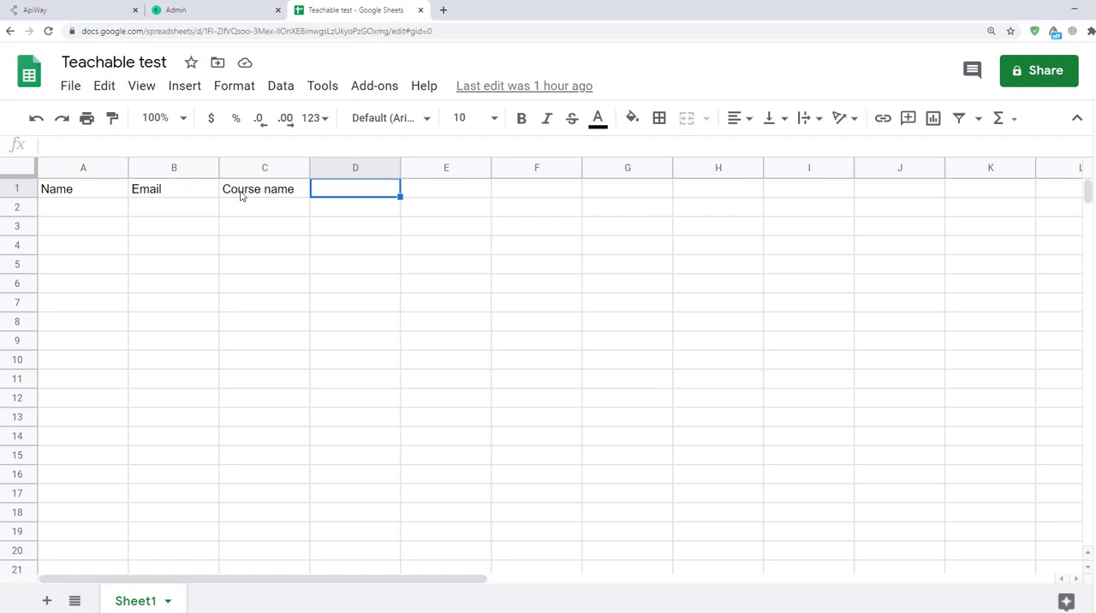
{"action": "left_click", "coordinate": [99, 12]}
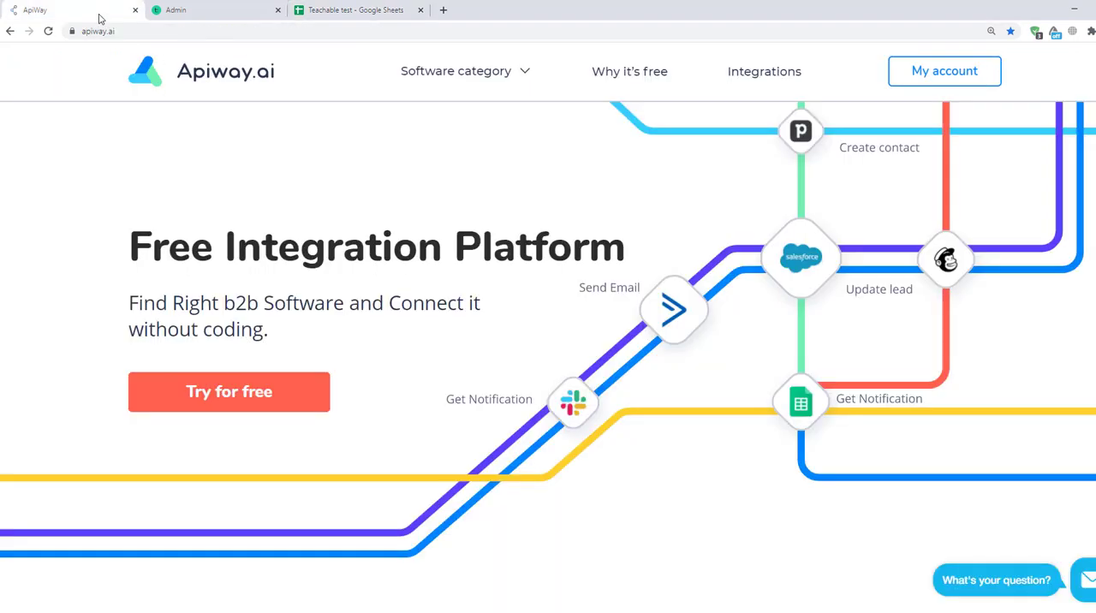
Step: Open the ApiWay account's app catalogue and add Teachable and Google Sheets to the connected apps
{"action": "left_click", "coordinate": [934, 82]}
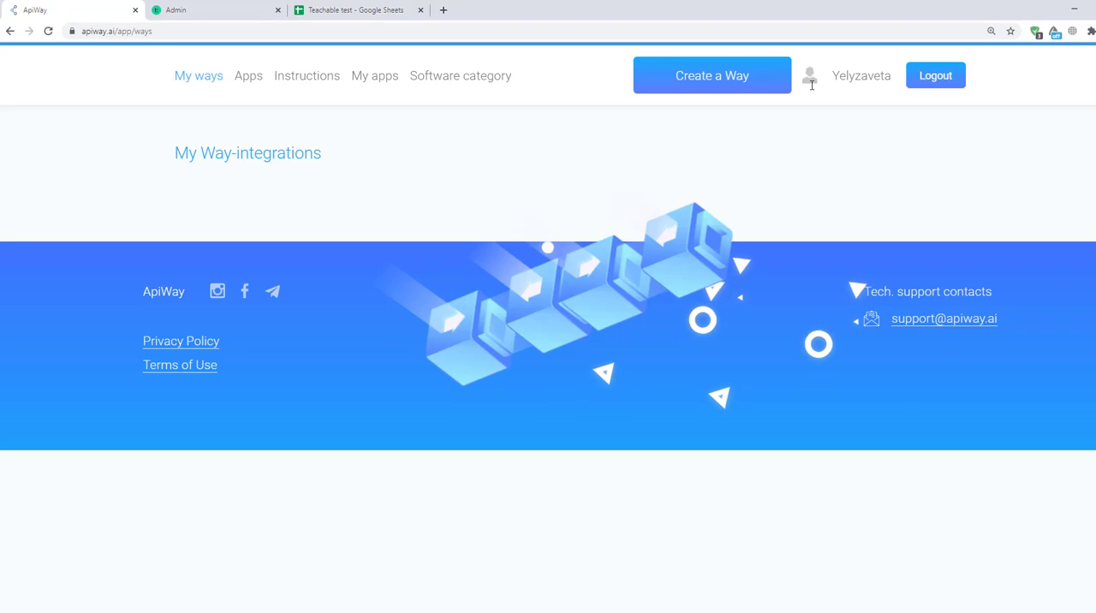
{"action": "left_click", "coordinate": [246, 78]}
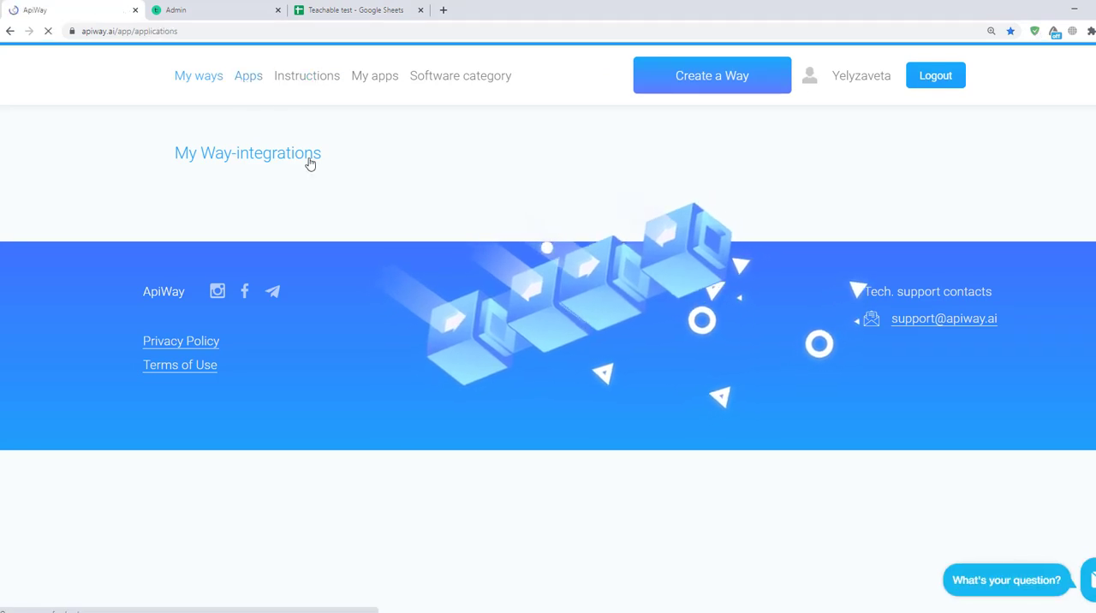
{"action": "scroll", "coordinate": [429, 304], "scroll_direction": "down", "scroll_amount": 5}
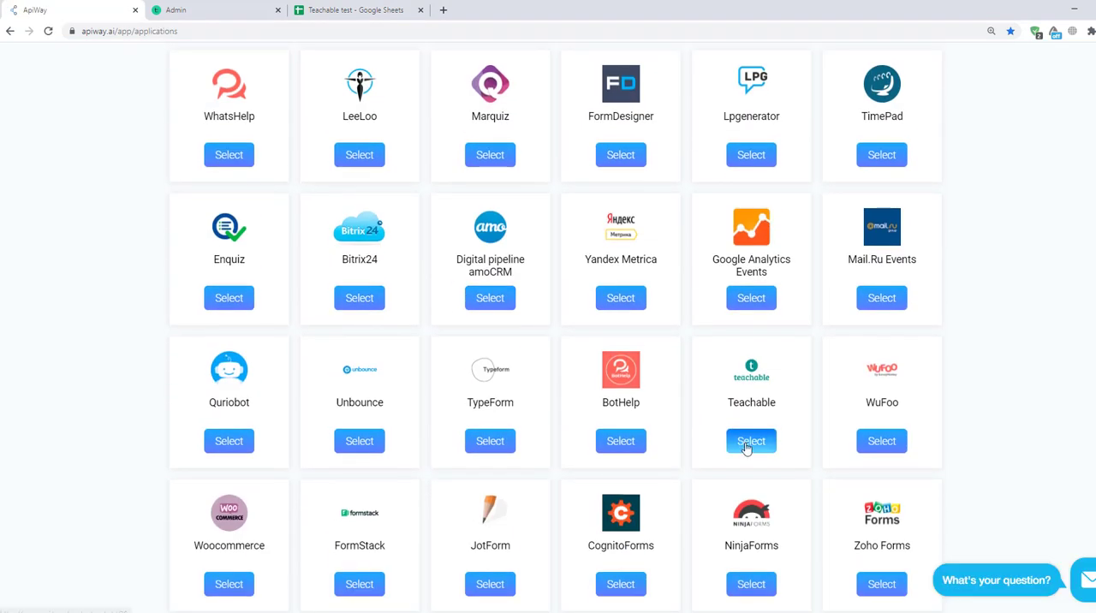
{"action": "left_click", "coordinate": [745, 442]}
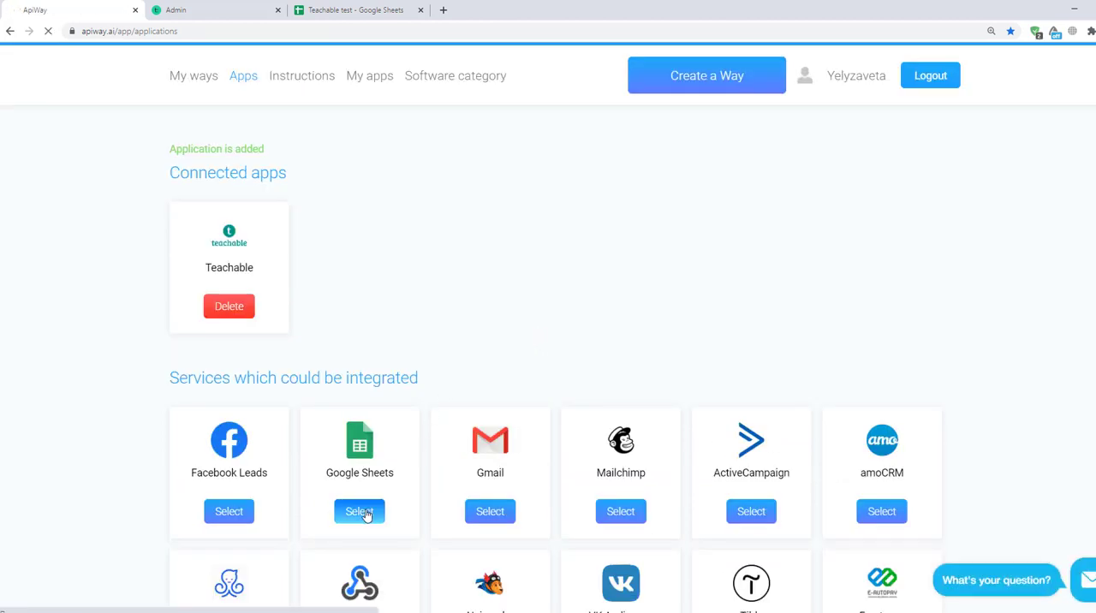
{"action": "left_click", "coordinate": [367, 516]}
Step: Plug in Teachable from the attached services and return to the list of attached apps
{"action": "left_click", "coordinate": [366, 86]}
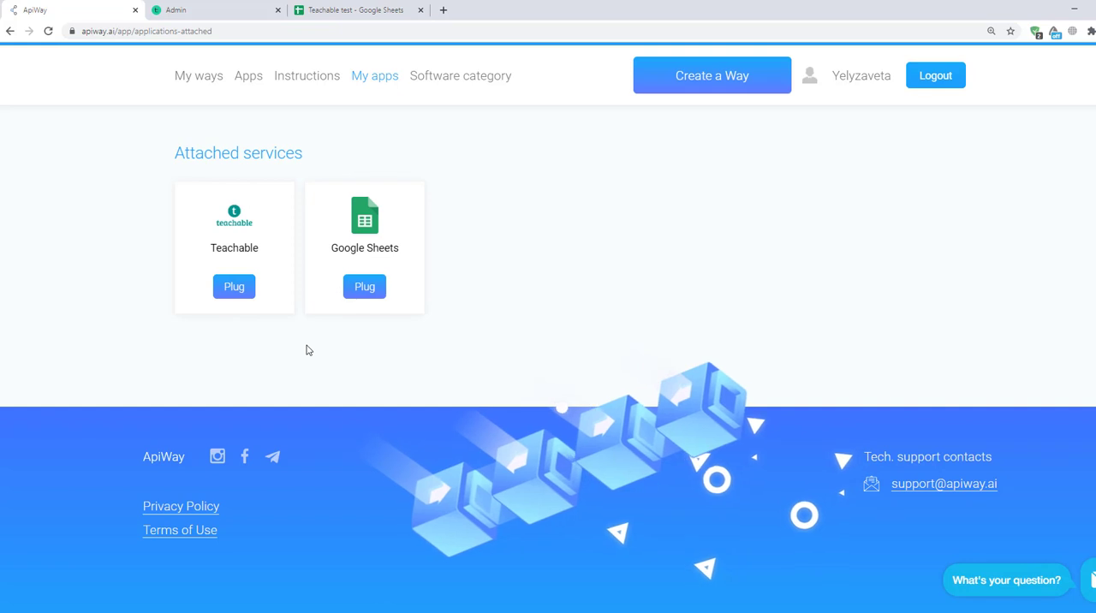
{"action": "left_click", "coordinate": [227, 291]}
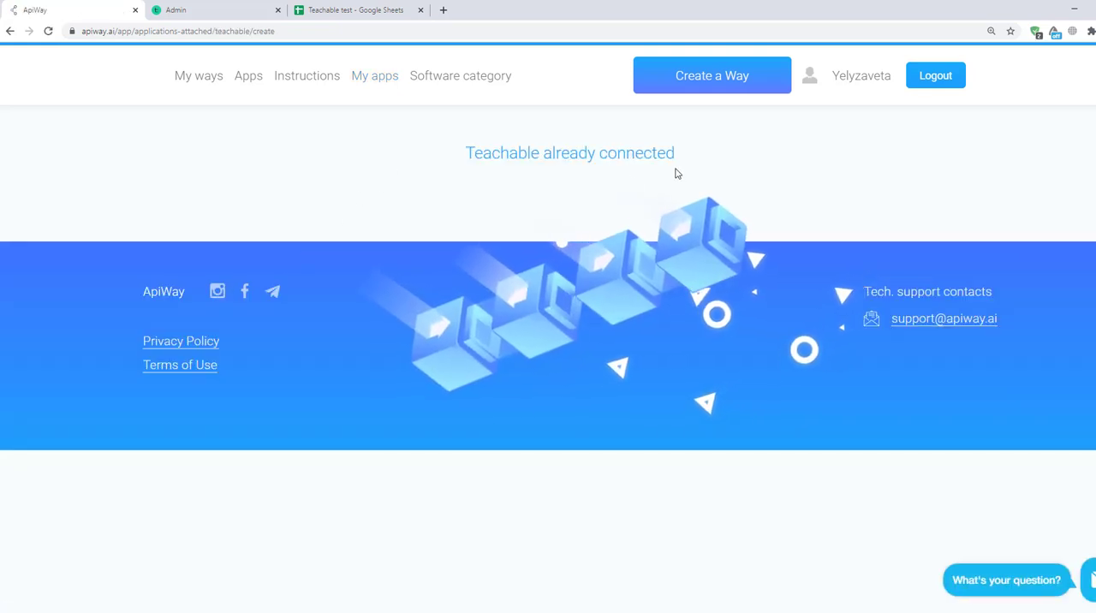
{"action": "left_click", "coordinate": [384, 87]}
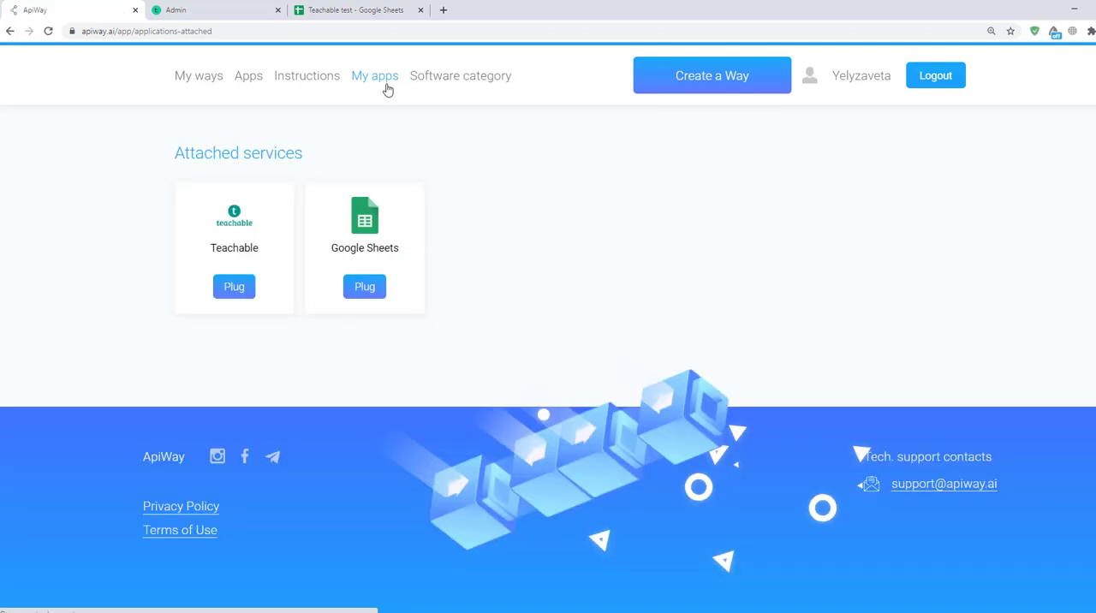
Step: Plug in Google Sheets by signing in with the account owner's Google account and allowing Apiway access
{"action": "left_click", "coordinate": [374, 298]}
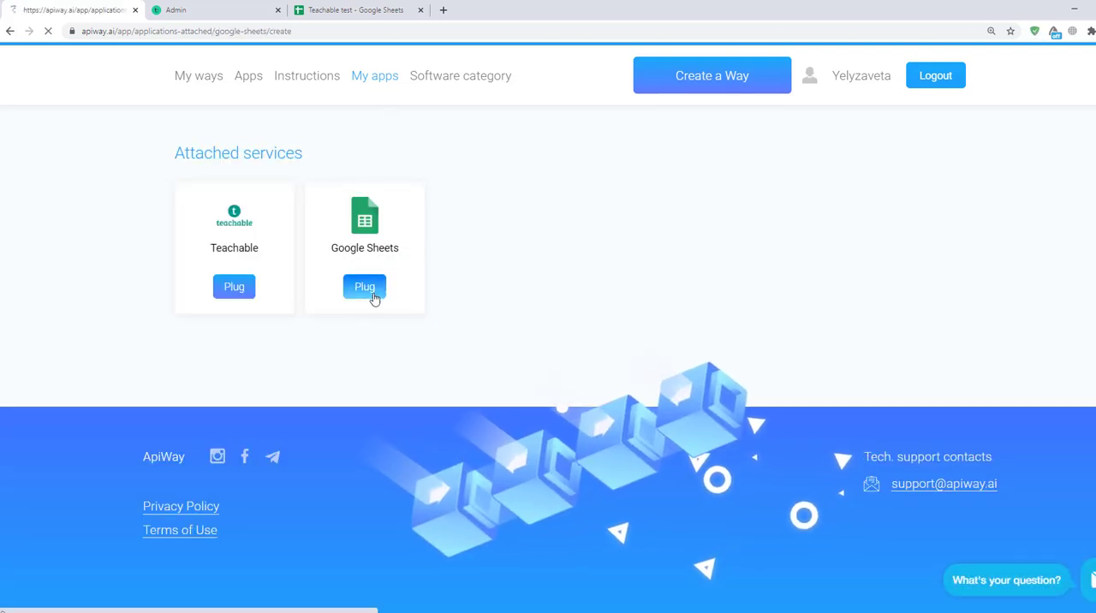
{"action": "left_click", "coordinate": [467, 243]}
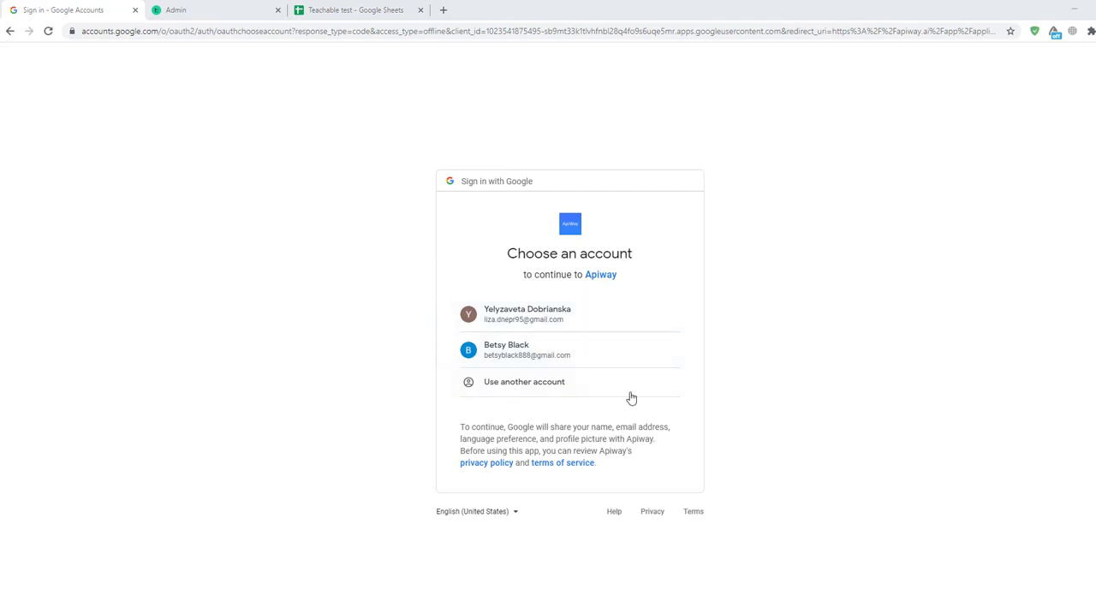
{"action": "left_click", "coordinate": [554, 320]}
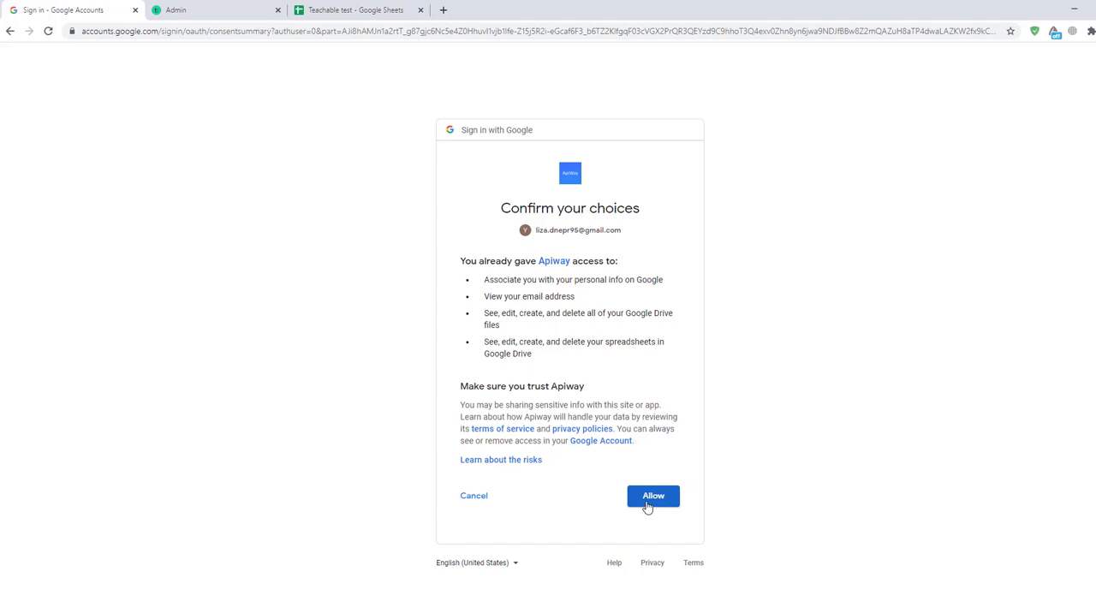
{"action": "left_click", "coordinate": [648, 505]}
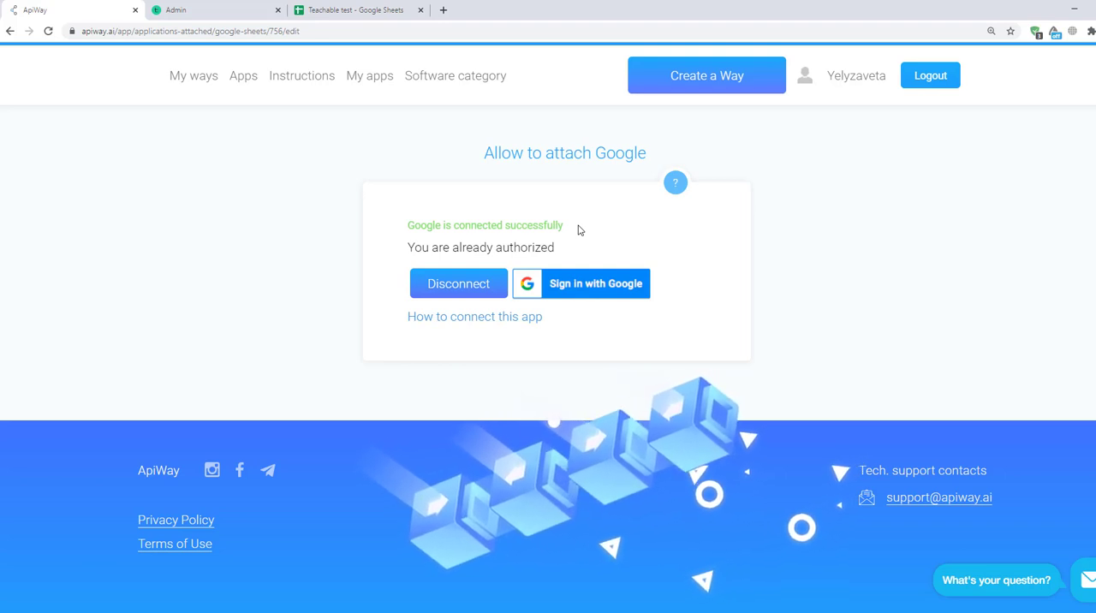
Step: Create a new Way and name it "Teachable and Google Sheets"
{"action": "left_click", "coordinate": [699, 90]}
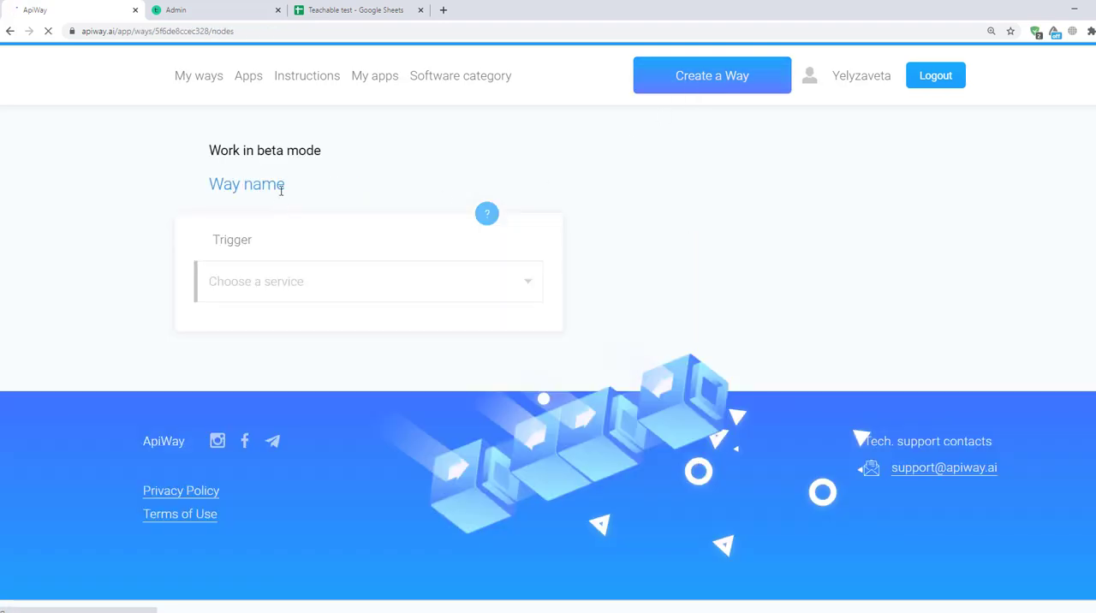
{"action": "left_click_drag", "start_coordinate": [287, 186], "coordinate": [183, 178]}
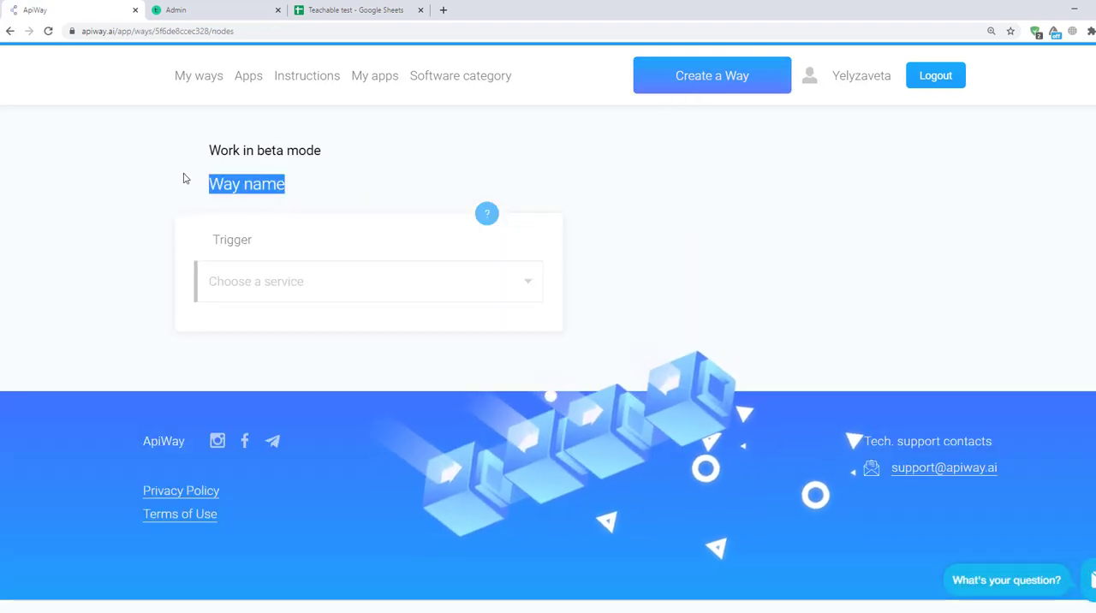
{"action": "type", "text": "Teacha"}
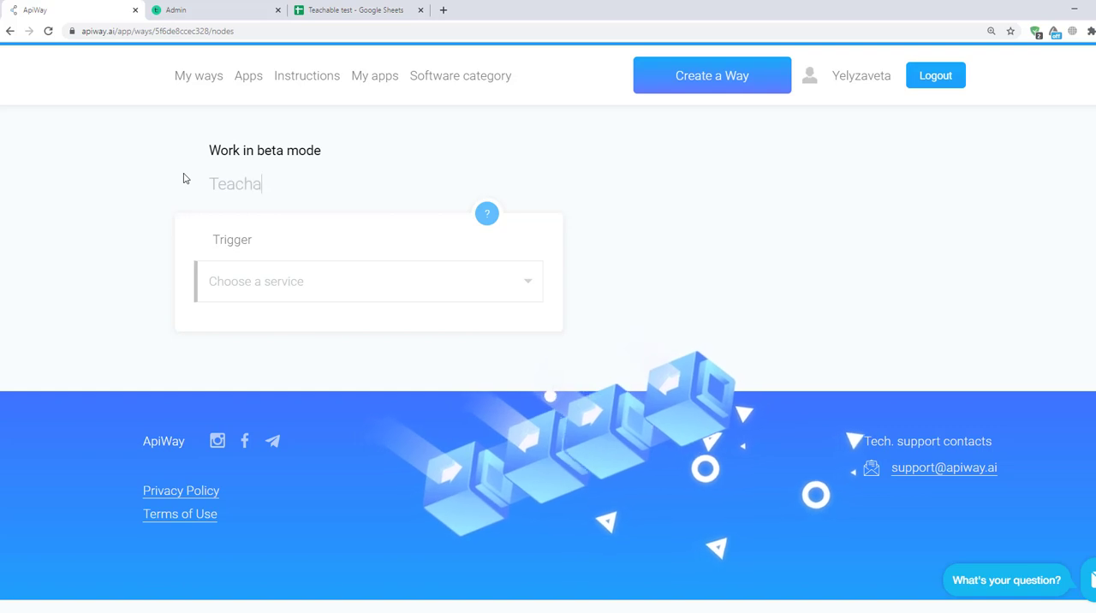
{"action": "type", "text": "ble and"}
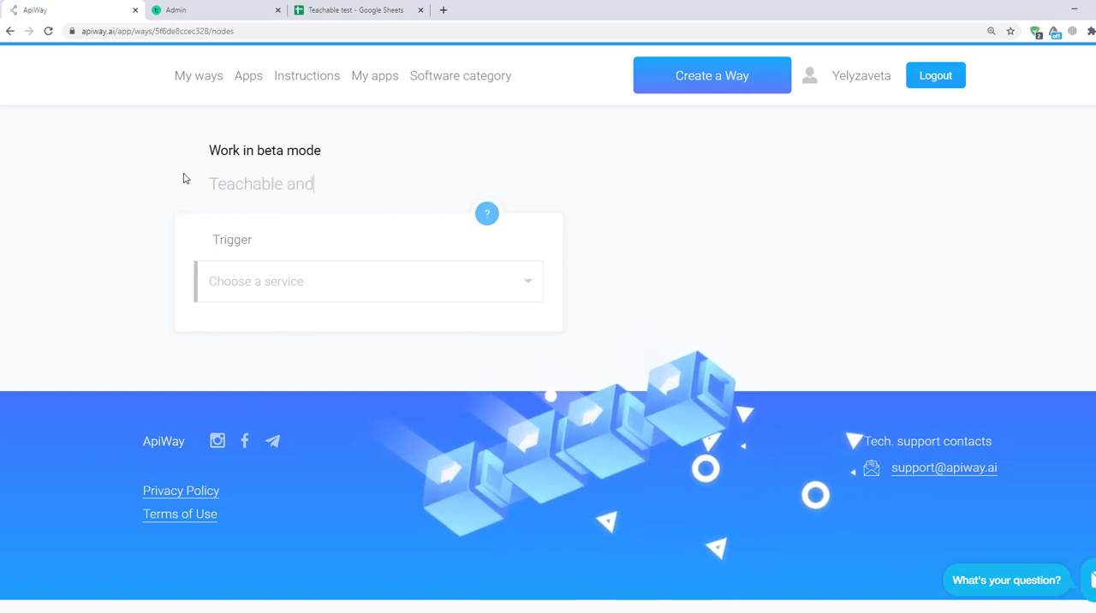
{"action": "type", "text": " Google Sheets"}
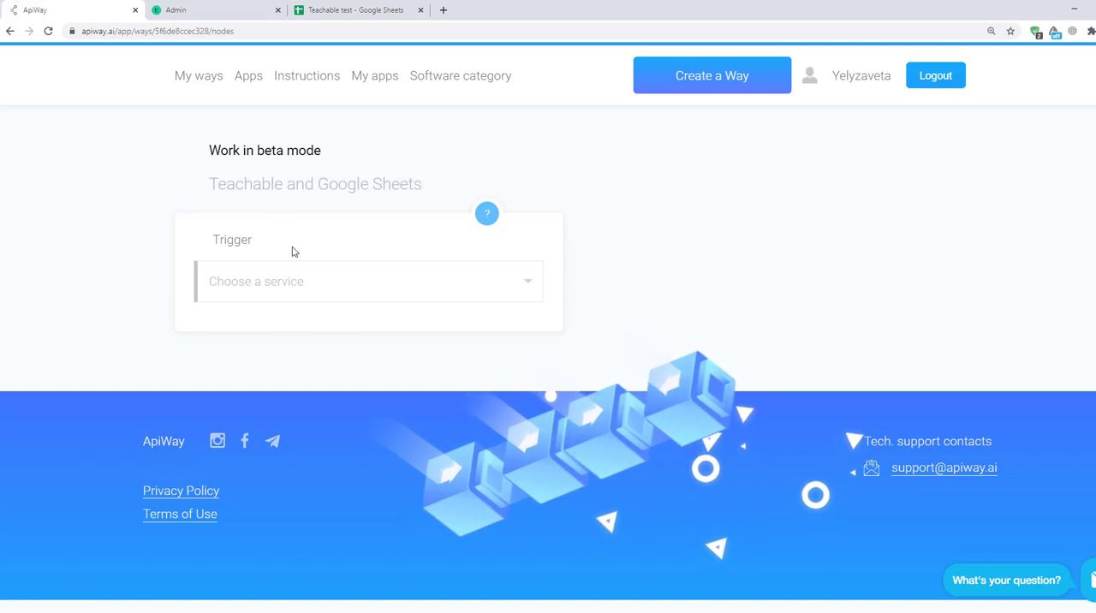
Step: Set the Way's trigger service to Teachable with the New Enrollment action
{"action": "left_click", "coordinate": [297, 282]}
{"action": "scroll", "coordinate": [380, 430], "scroll_direction": "down", "scroll_amount": 3}
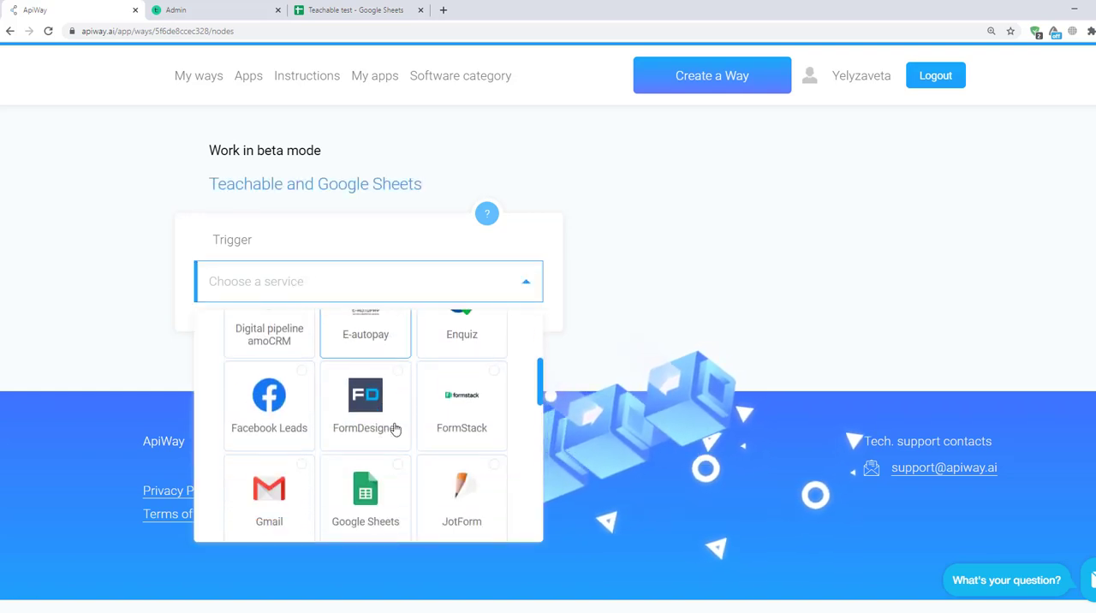
{"action": "scroll", "coordinate": [386, 494], "scroll_direction": "down", "scroll_amount": 5}
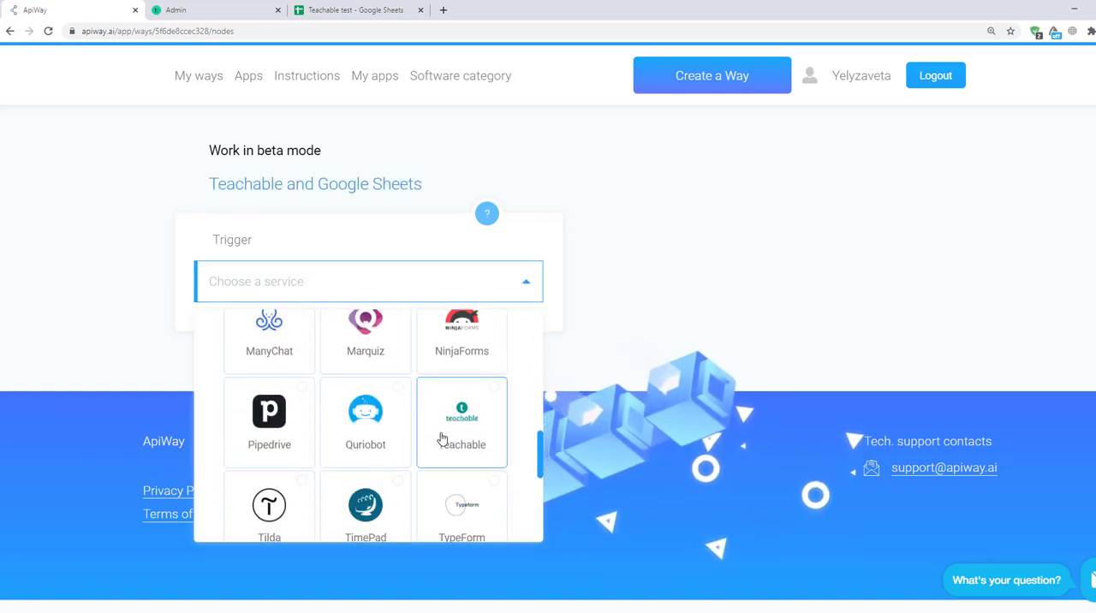
{"action": "left_click", "coordinate": [442, 439]}
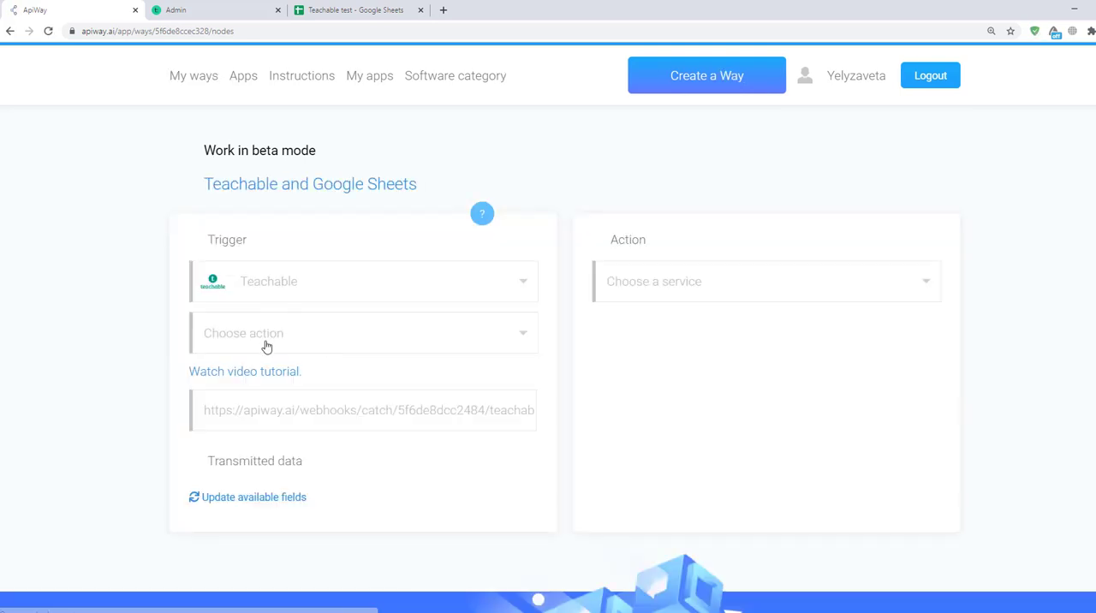
{"action": "left_click", "coordinate": [266, 346]}
{"action": "left_click", "coordinate": [274, 448]}
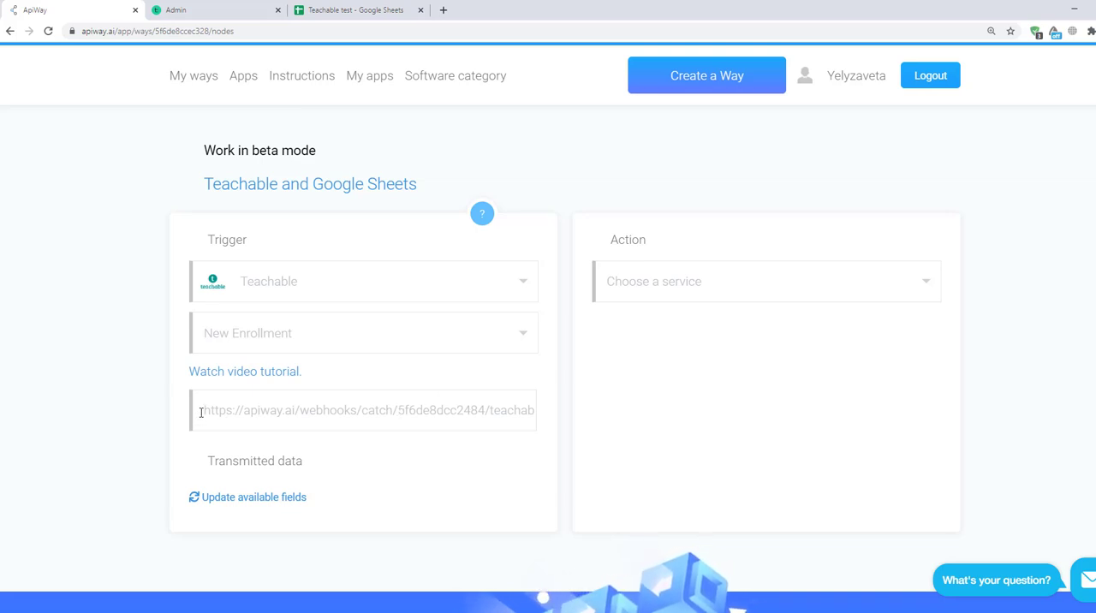
Step: Copy the trigger's webhook URL and start a new webhook in the settings of the Teachable admin
{"action": "left_click_drag", "start_coordinate": [206, 410], "coordinate": [552, 412]}
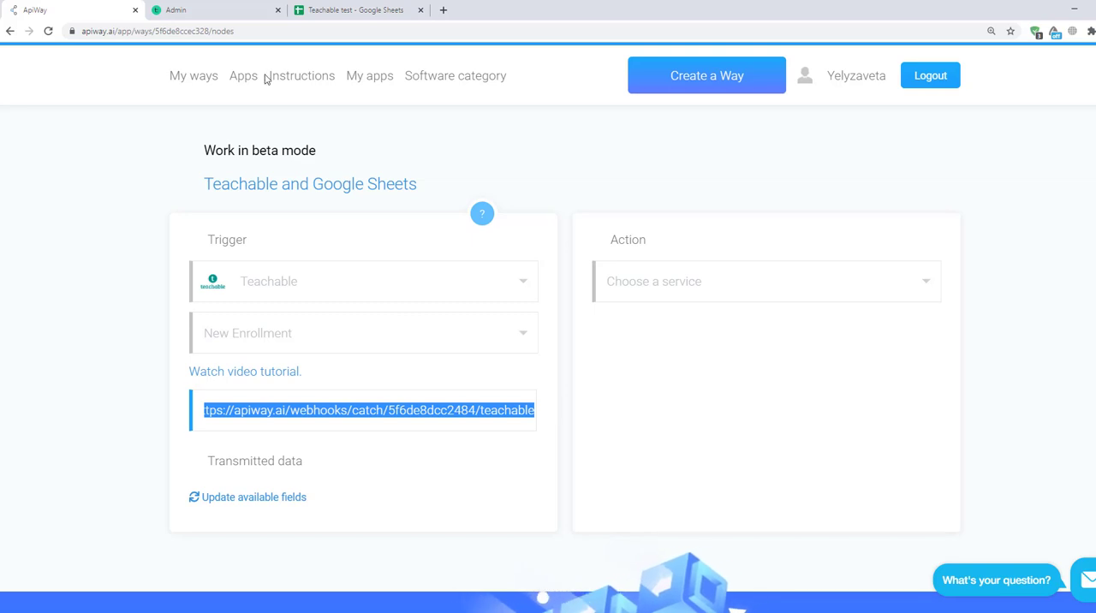
{"action": "left_click", "coordinate": [234, 11]}
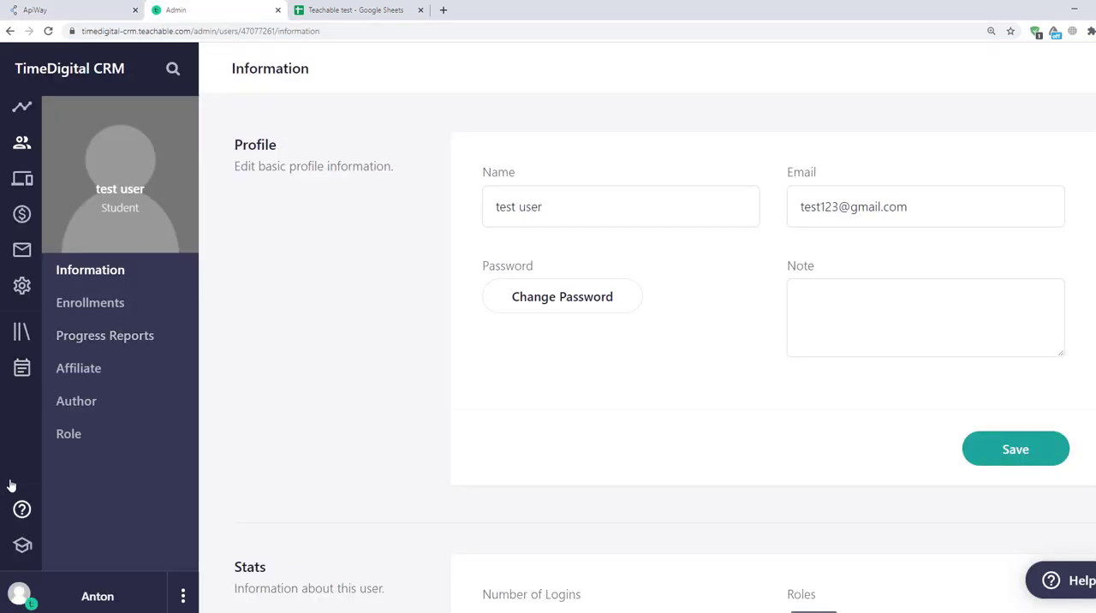
{"action": "middle_click", "coordinate": [21, 285]}
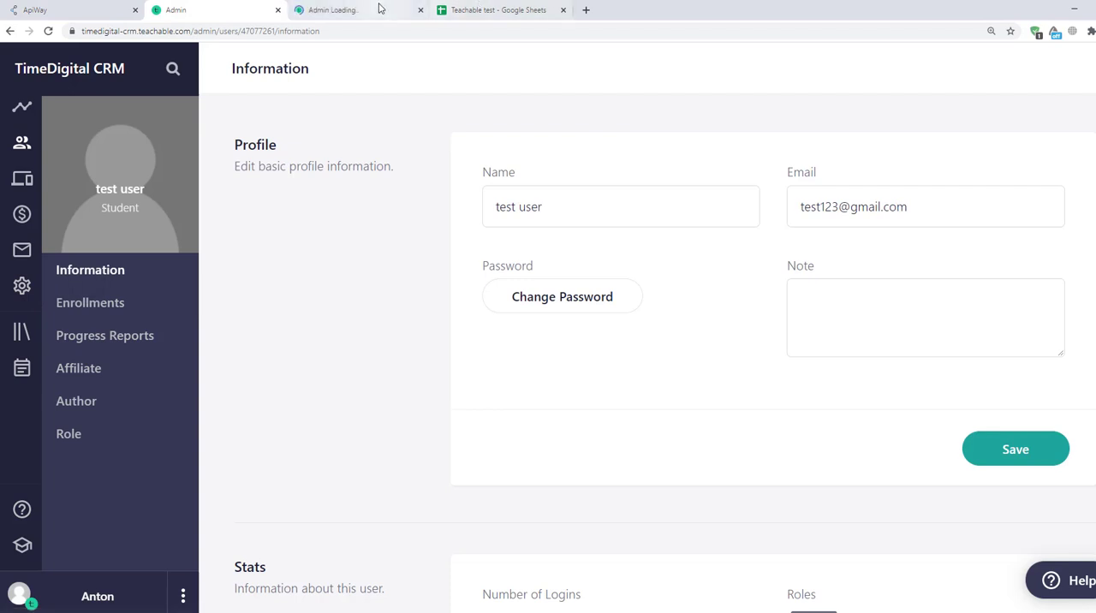
{"action": "left_click", "coordinate": [381, 9]}
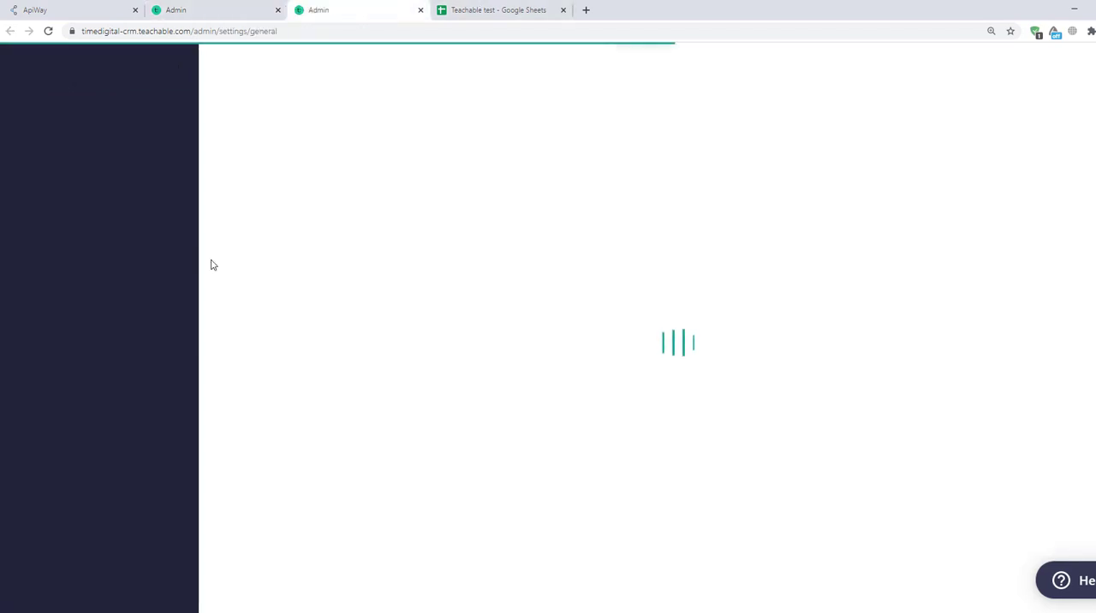
{"action": "left_click", "coordinate": [108, 254]}
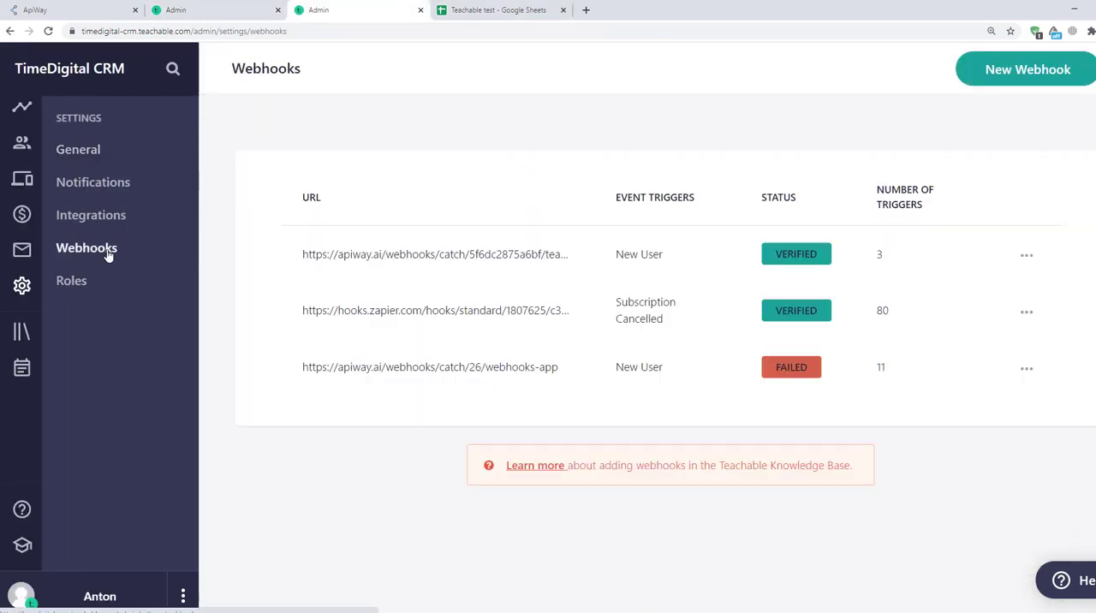
{"action": "left_click", "coordinate": [1017, 80]}
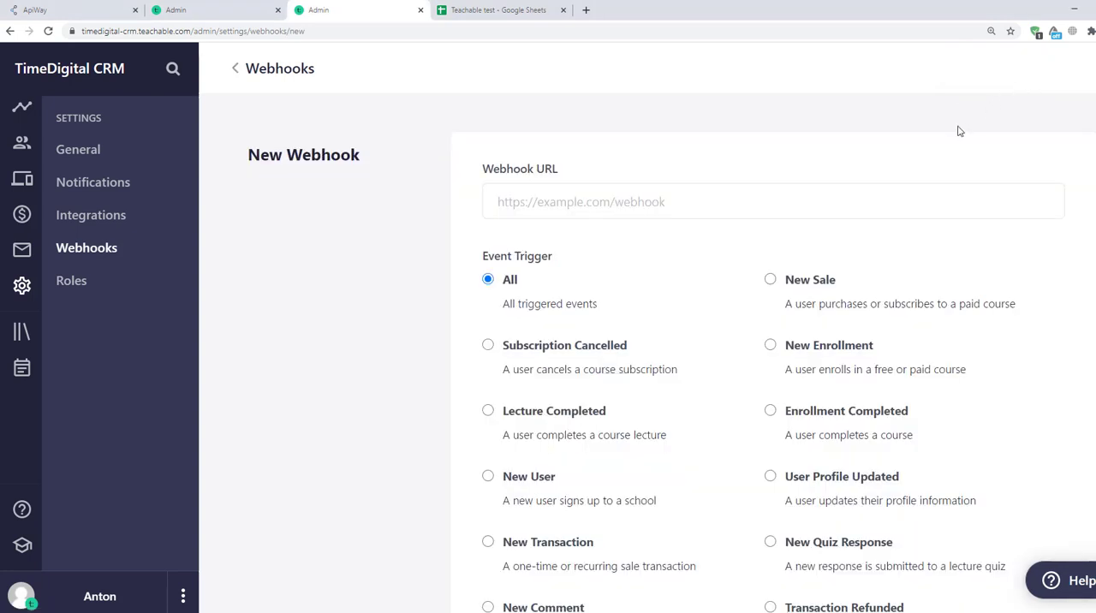
Step: Create the webhook with the copied ApiWay URL and the New Enrollment event trigger, and switch back to ApiWay
{"action": "left_click", "coordinate": [673, 196]}
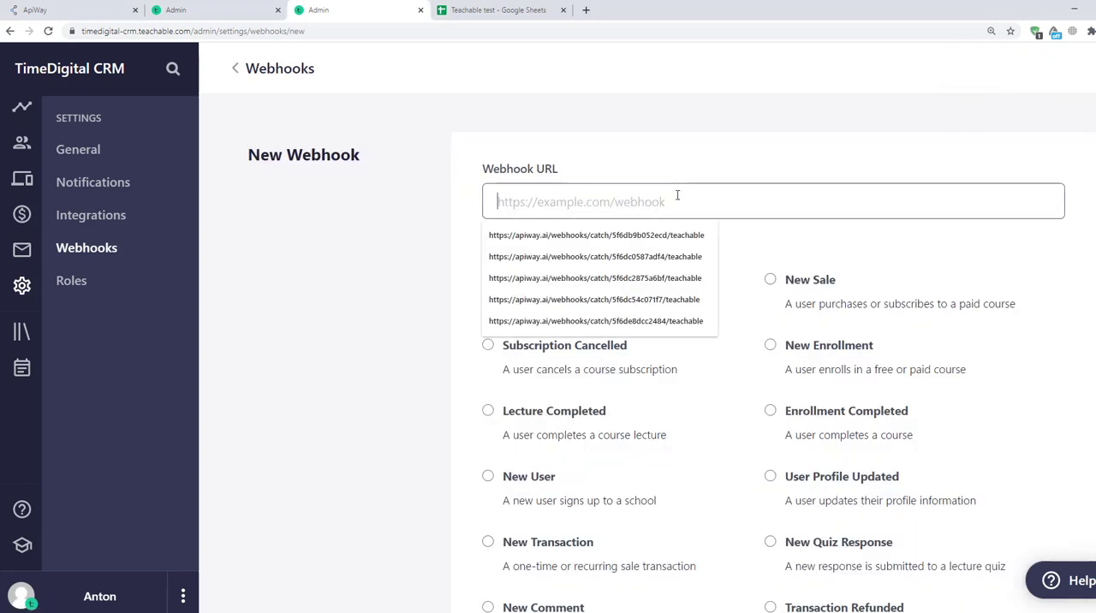
{"action": "scroll", "coordinate": [696, 219], "scroll_direction": "down", "scroll_amount": 2}
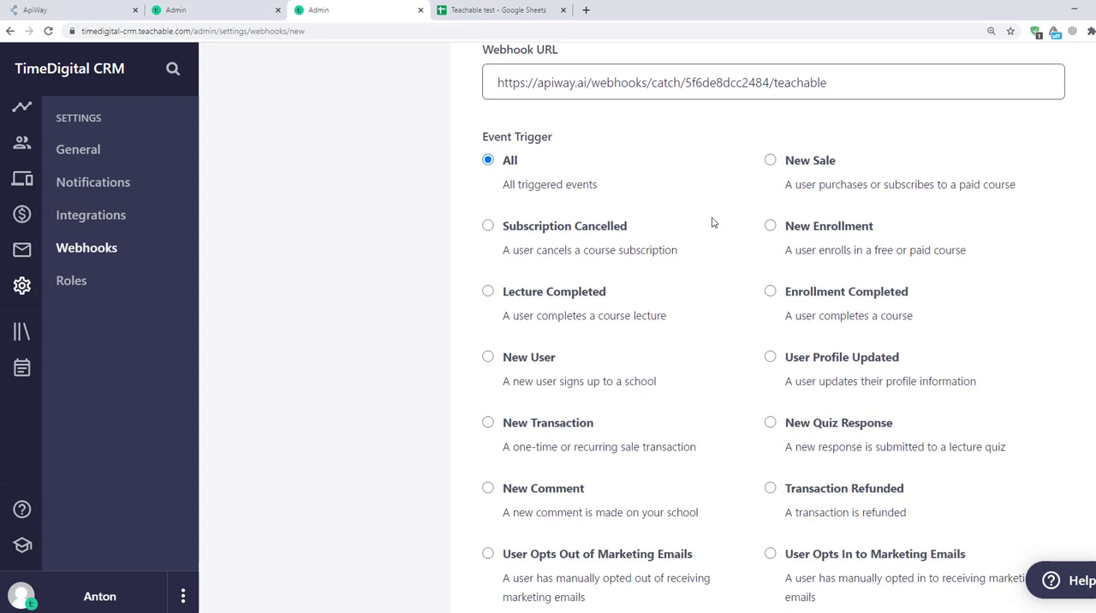
{"action": "left_click", "coordinate": [770, 226]}
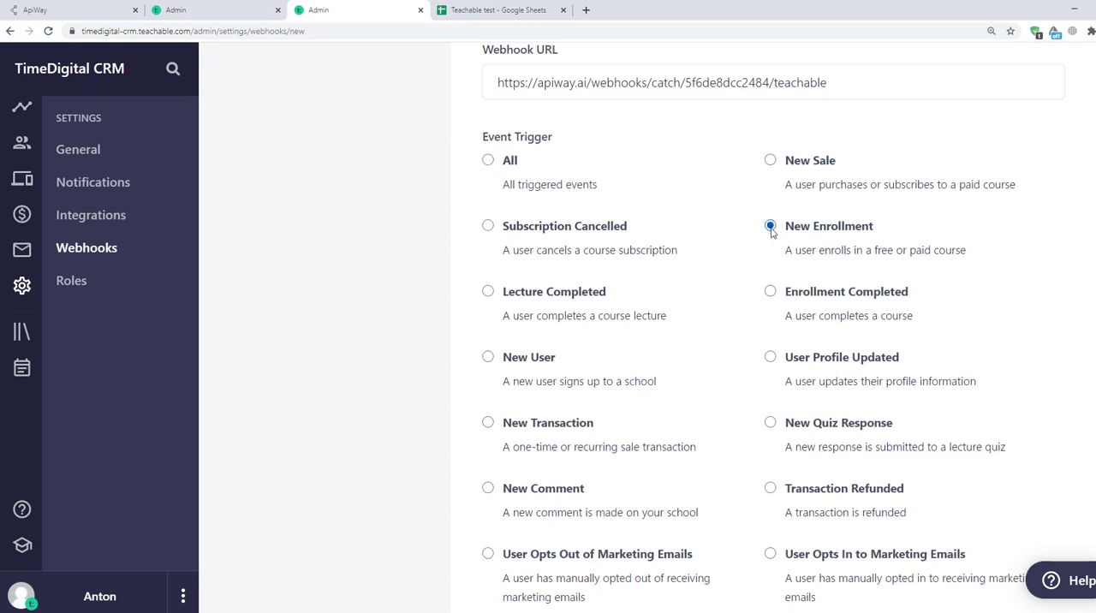
{"action": "scroll", "coordinate": [766, 243], "scroll_direction": "down", "scroll_amount": 5}
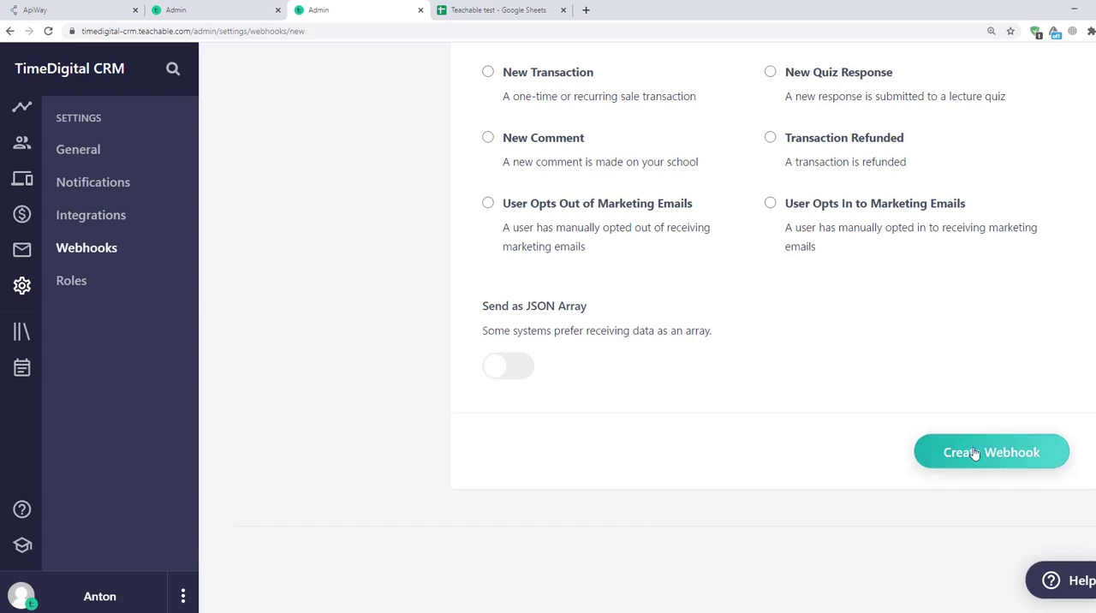
{"action": "left_click", "coordinate": [975, 453]}
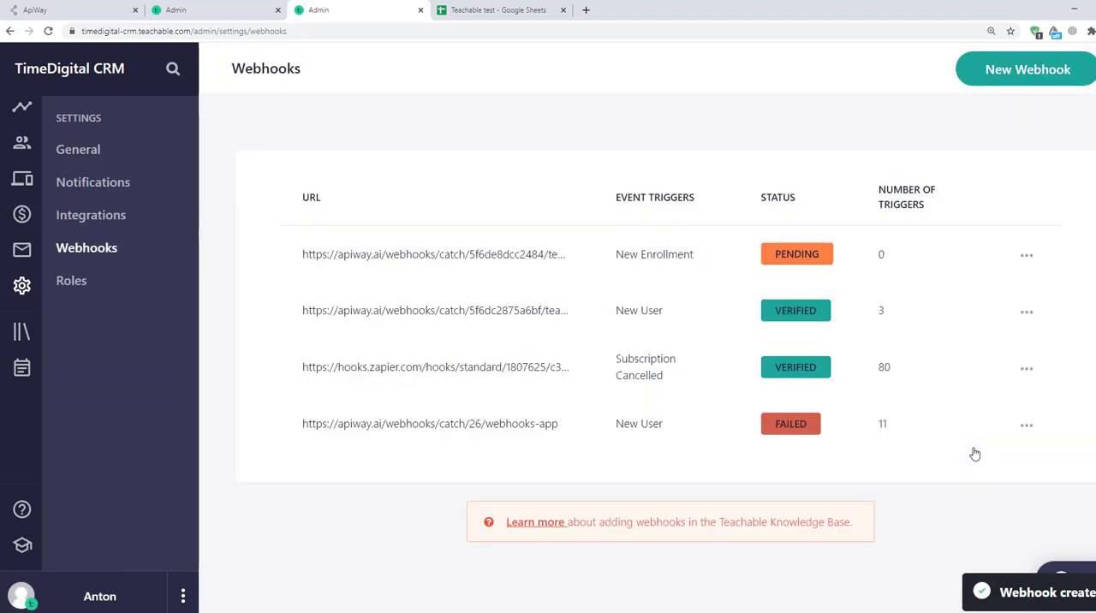
{"action": "left_click", "coordinate": [109, 10]}
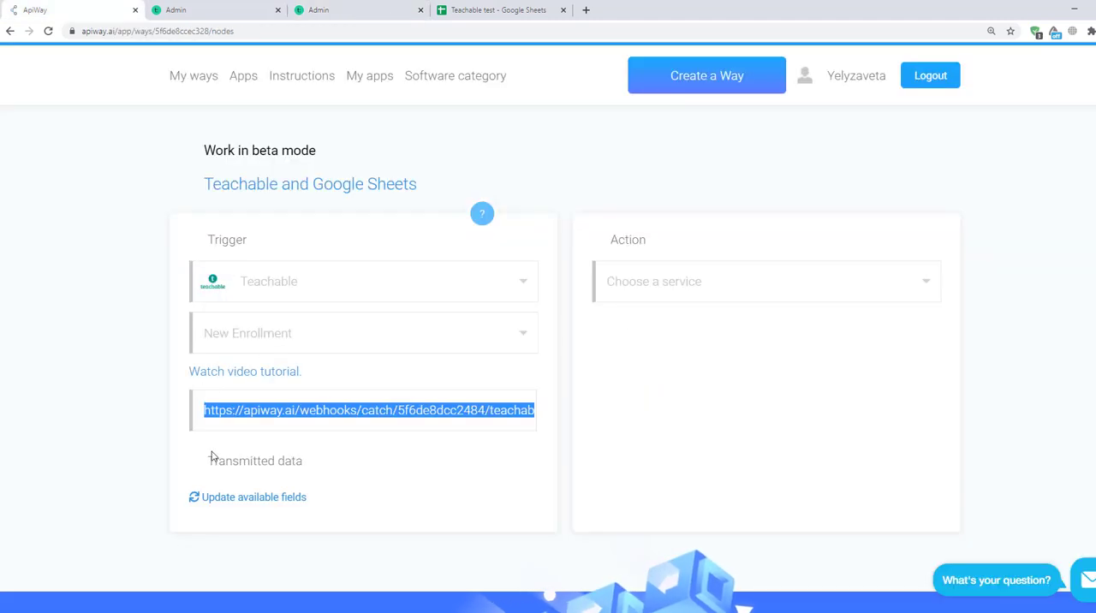
Step: Update the Teachable trigger's available fields by enrolling the test user in "01 Test course" in the Teachable admin, and return to ApiWay
{"action": "left_click", "coordinate": [233, 497]}
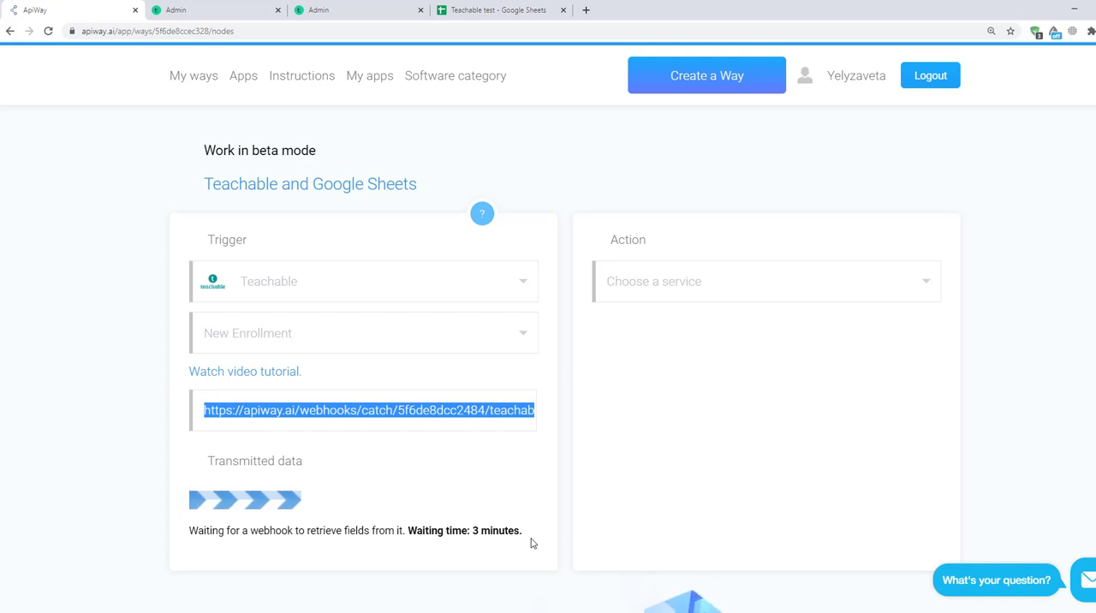
{"action": "left_click", "coordinate": [232, 11]}
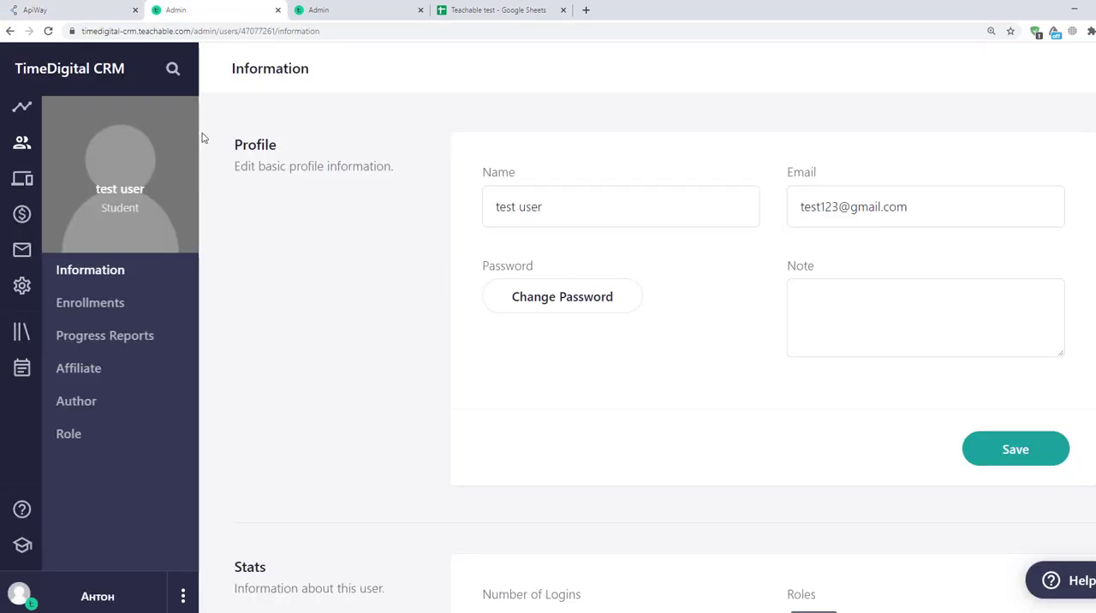
{"action": "left_click", "coordinate": [114, 303]}
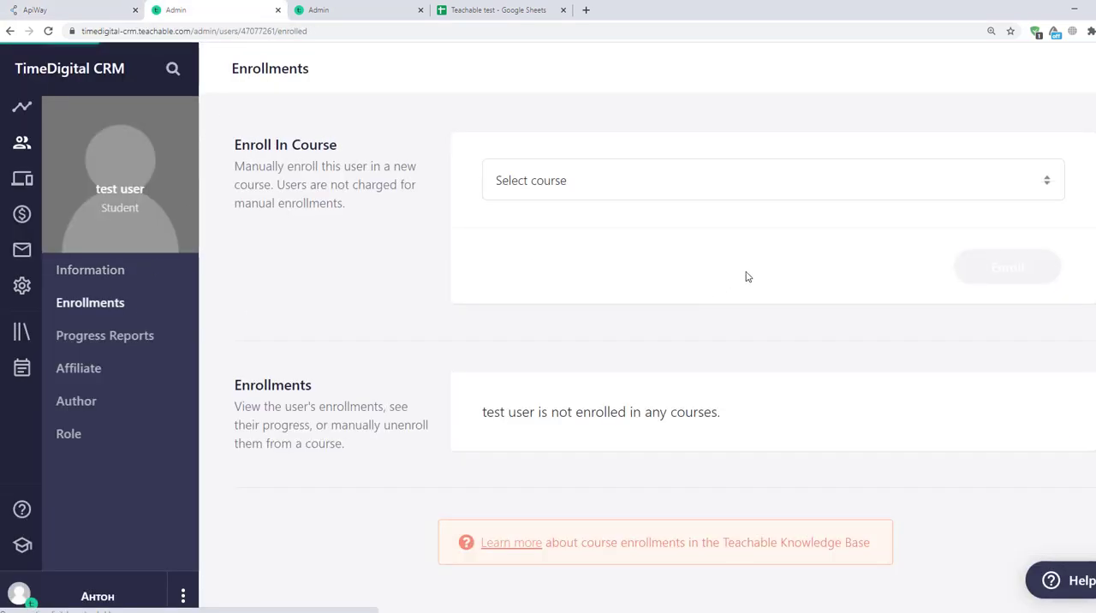
{"action": "left_click", "coordinate": [766, 191]}
{"action": "left_click", "coordinate": [722, 228]}
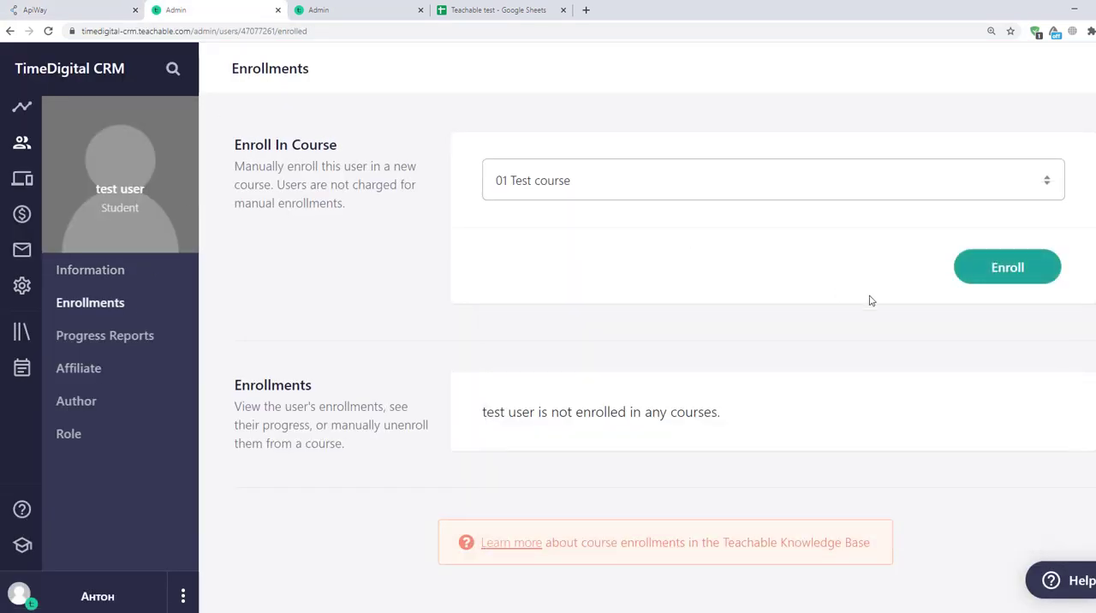
{"action": "left_click", "coordinate": [989, 282]}
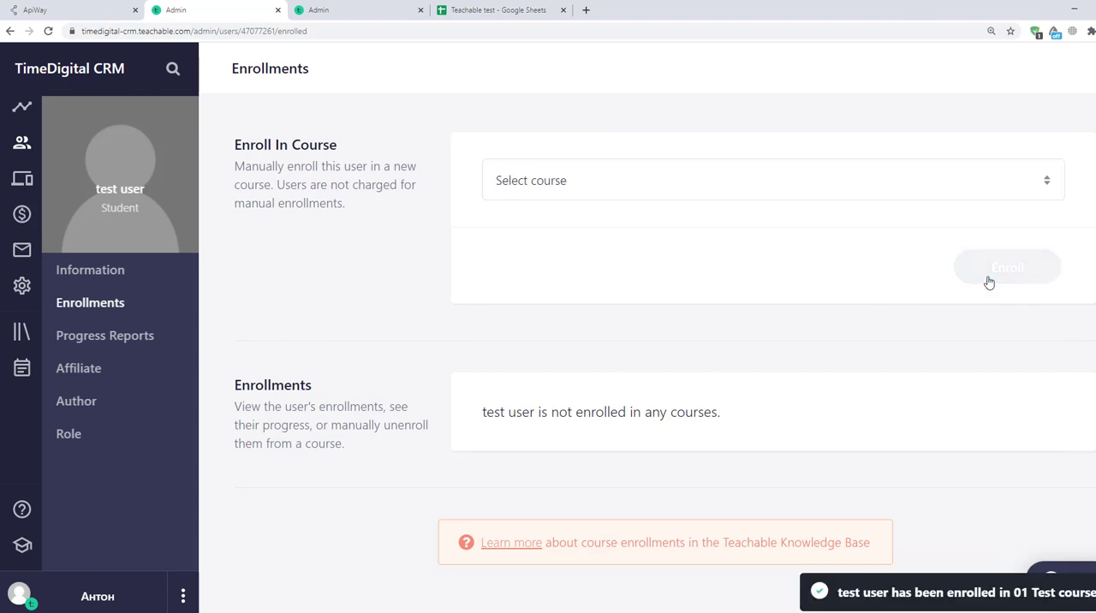
{"action": "left_click", "coordinate": [67, 8]}
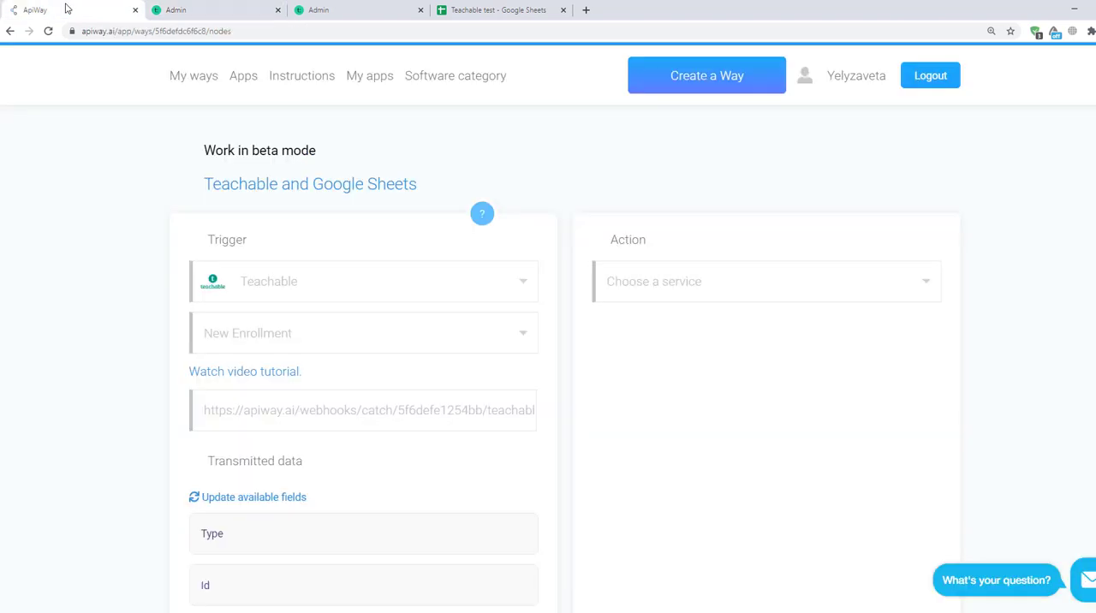
{"action": "scroll", "coordinate": [361, 223], "scroll_direction": "down", "scroll_amount": 4}
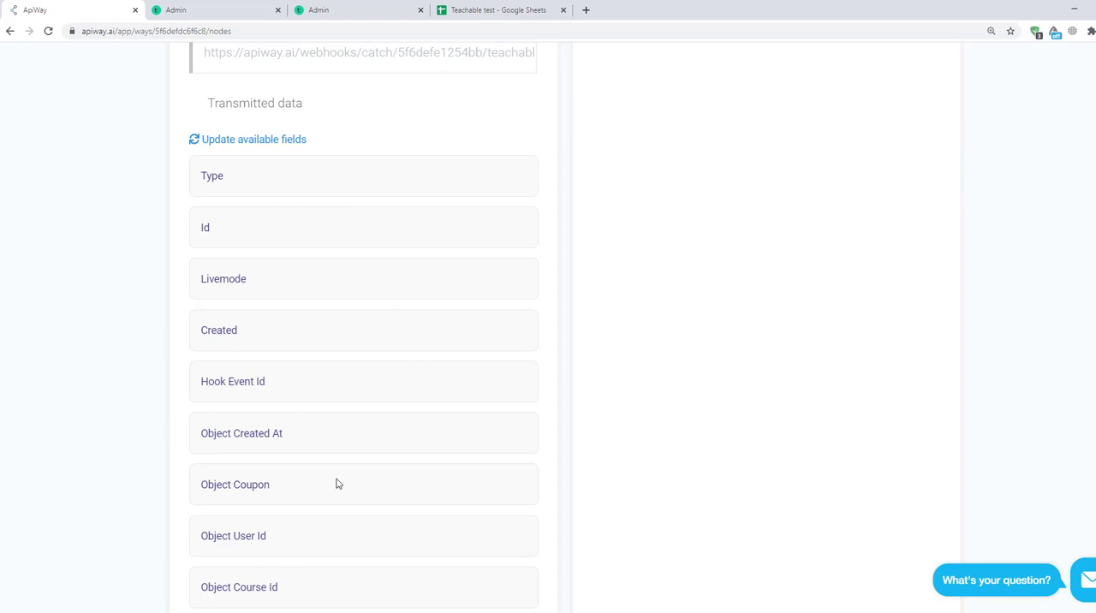
{"action": "scroll", "coordinate": [338, 484], "scroll_direction": "up", "scroll_amount": 4}
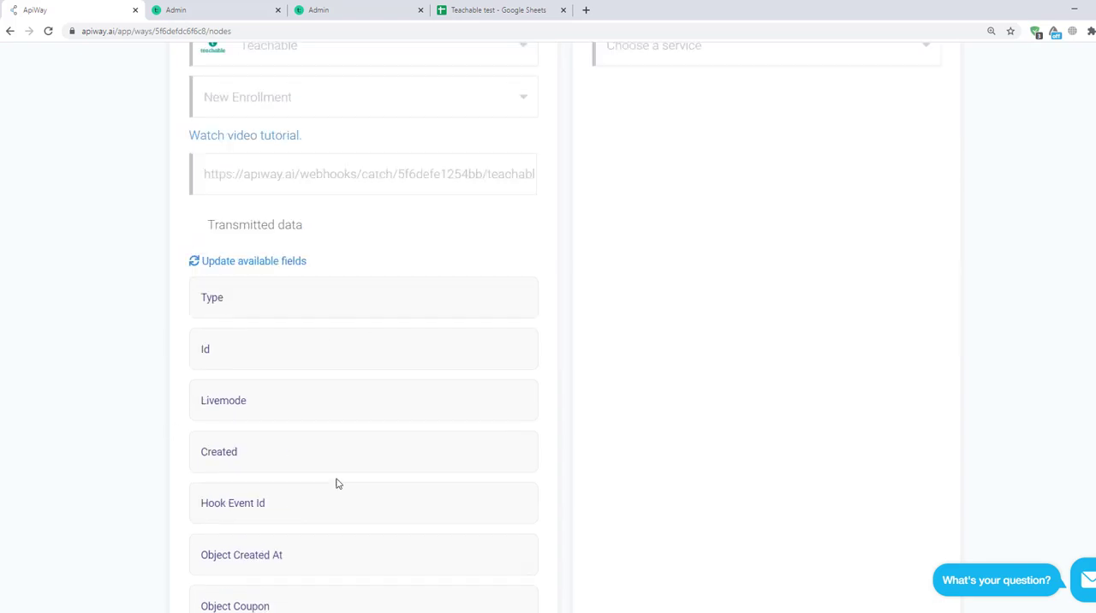
Step: Set the Way's action service to Google Sheets with the Create Spreadsheet Row action and test the connection
{"action": "left_click", "coordinate": [663, 293]}
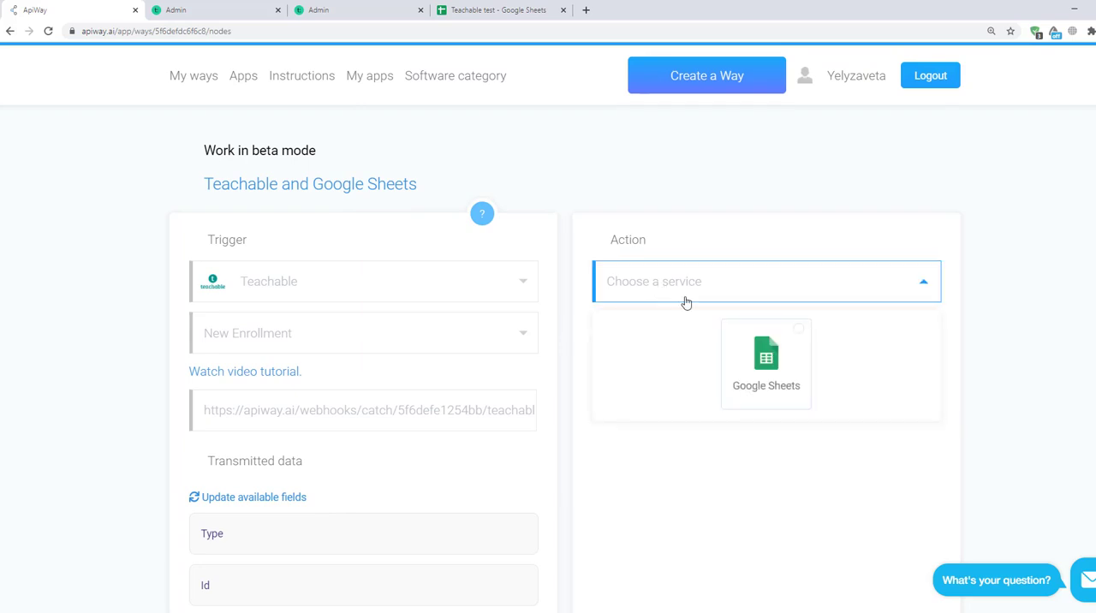
{"action": "left_click", "coordinate": [772, 361]}
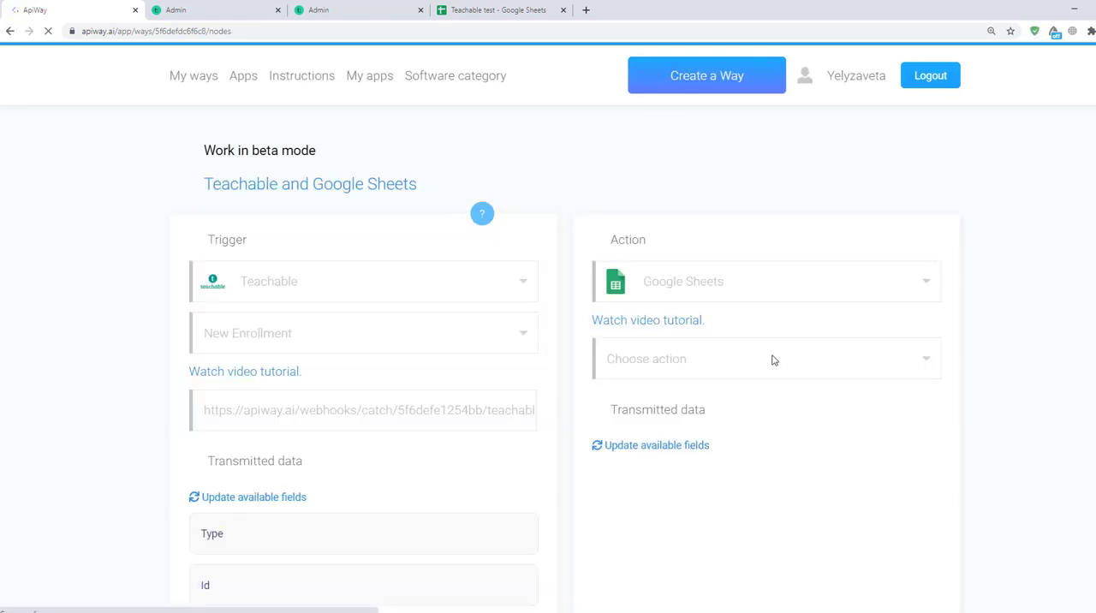
{"action": "scroll", "coordinate": [762, 308], "scroll_direction": "down", "scroll_amount": 2}
{"action": "left_click", "coordinate": [742, 247]}
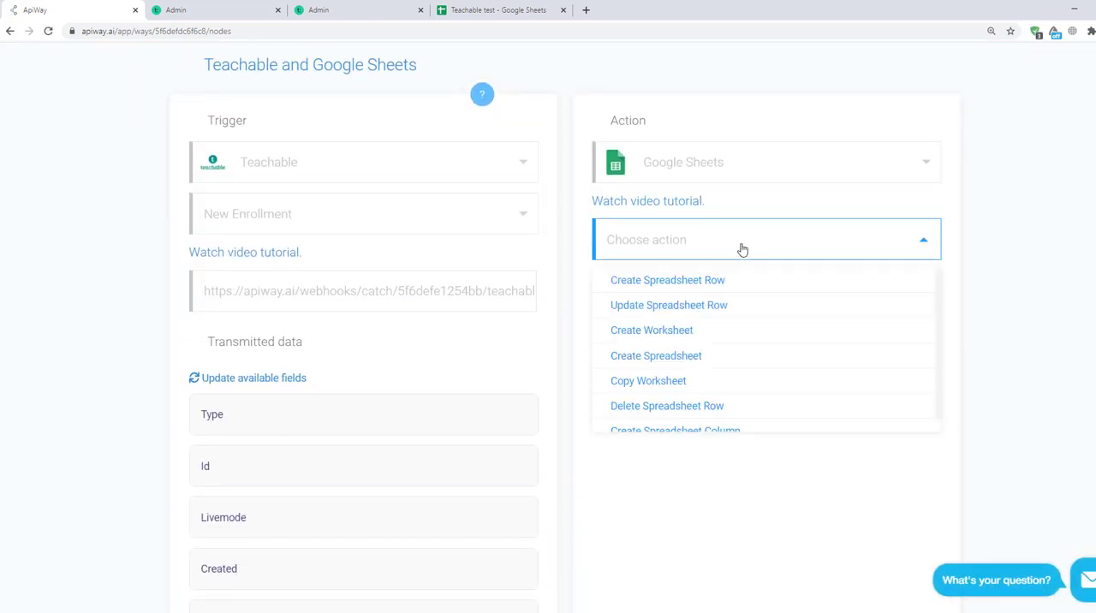
{"action": "left_click", "coordinate": [718, 292]}
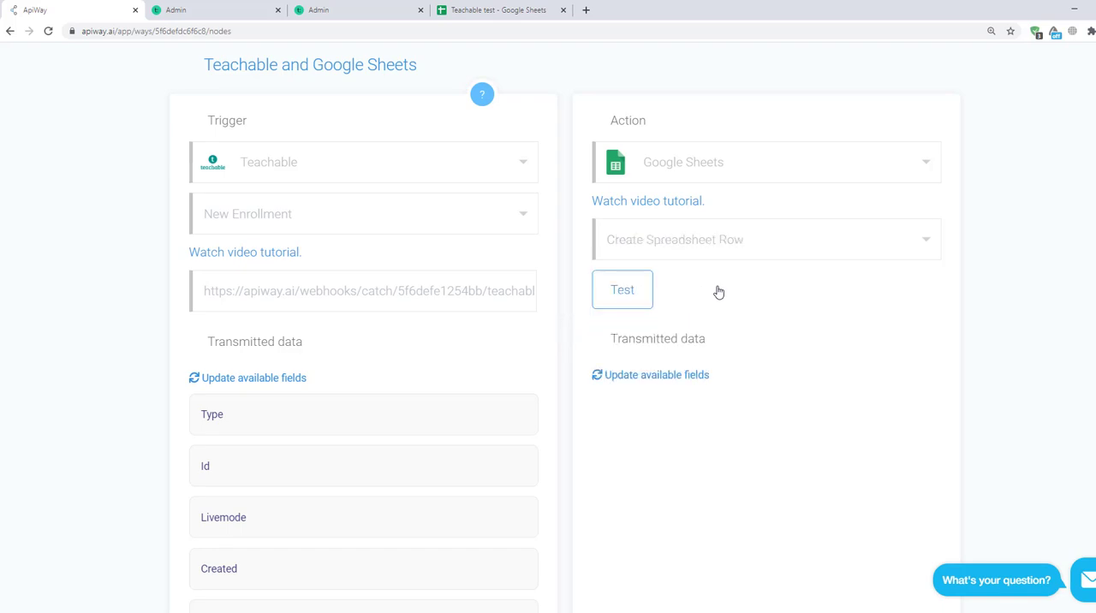
{"action": "left_click", "coordinate": [647, 297]}
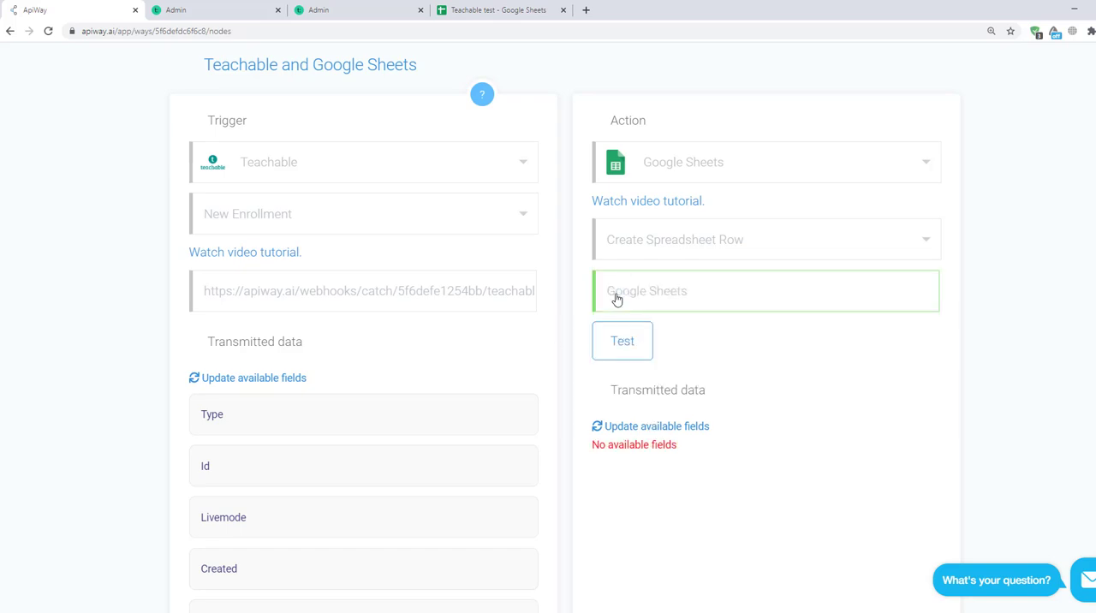
Step: Update the action's available fields and choose the "Teachable test" spreadsheet with the Sheet1 worksheet
{"action": "scroll", "coordinate": [624, 317], "scroll_direction": "down", "scroll_amount": 2}
{"action": "left_click", "coordinate": [646, 248]}
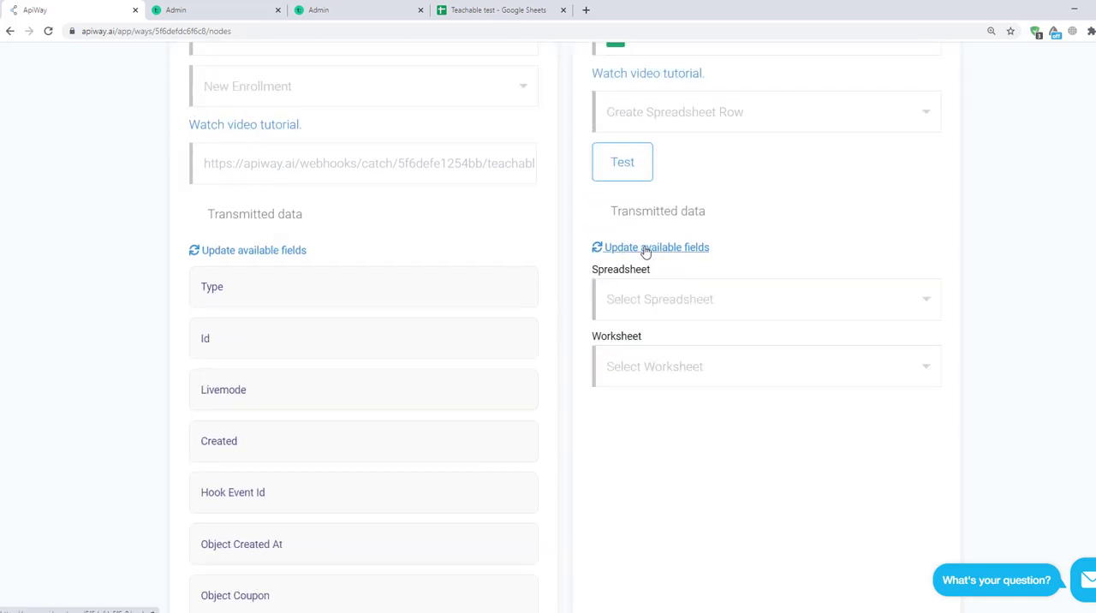
{"action": "left_click", "coordinate": [692, 303]}
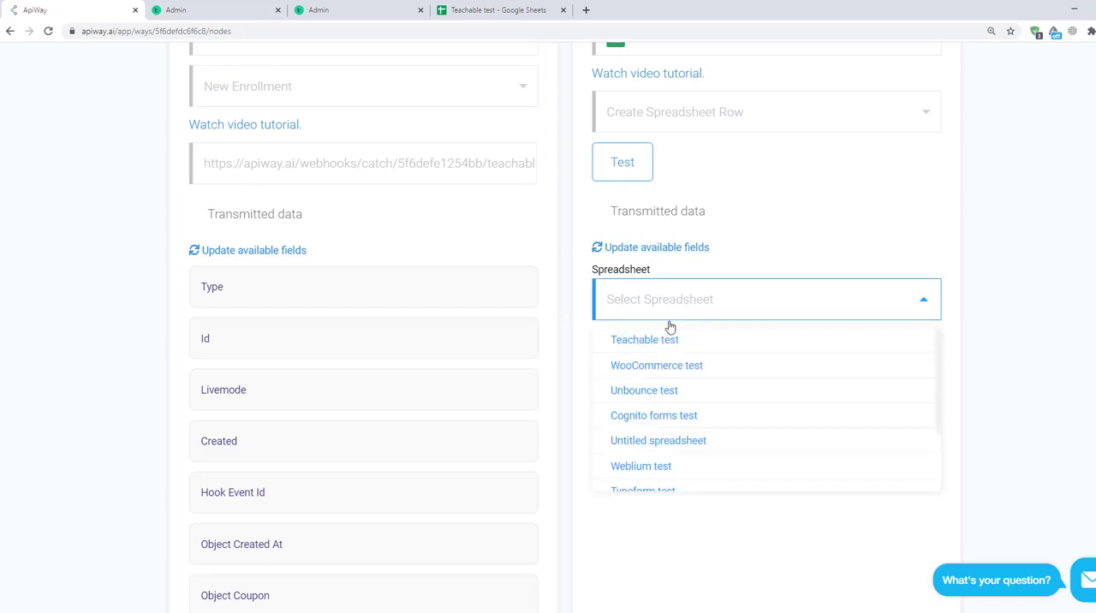
{"action": "left_click", "coordinate": [668, 341]}
{"action": "left_click", "coordinate": [675, 377]}
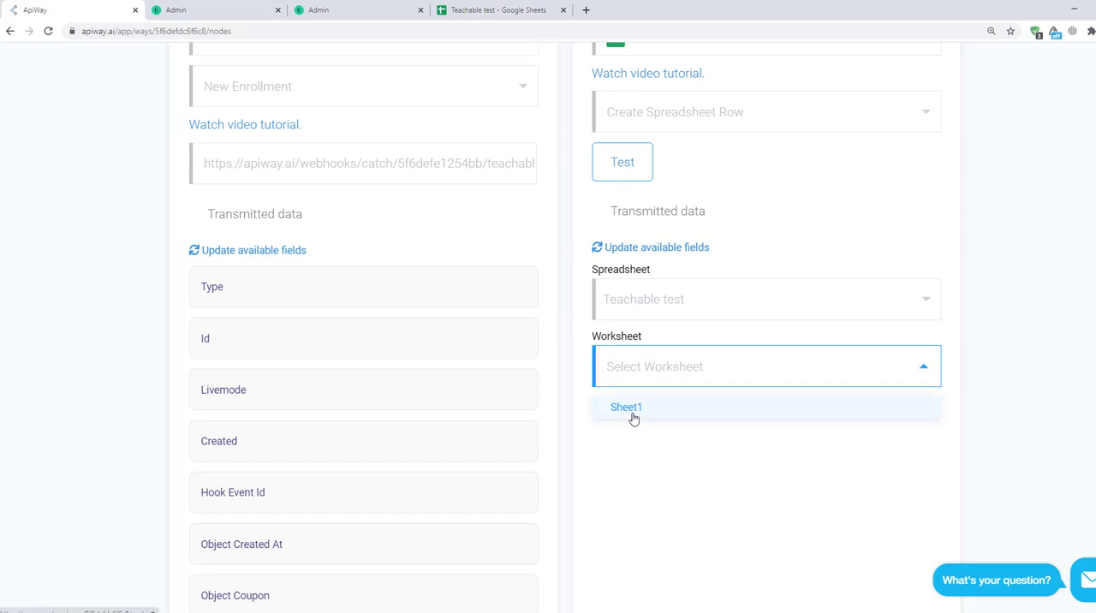
{"action": "left_click", "coordinate": [632, 408]}
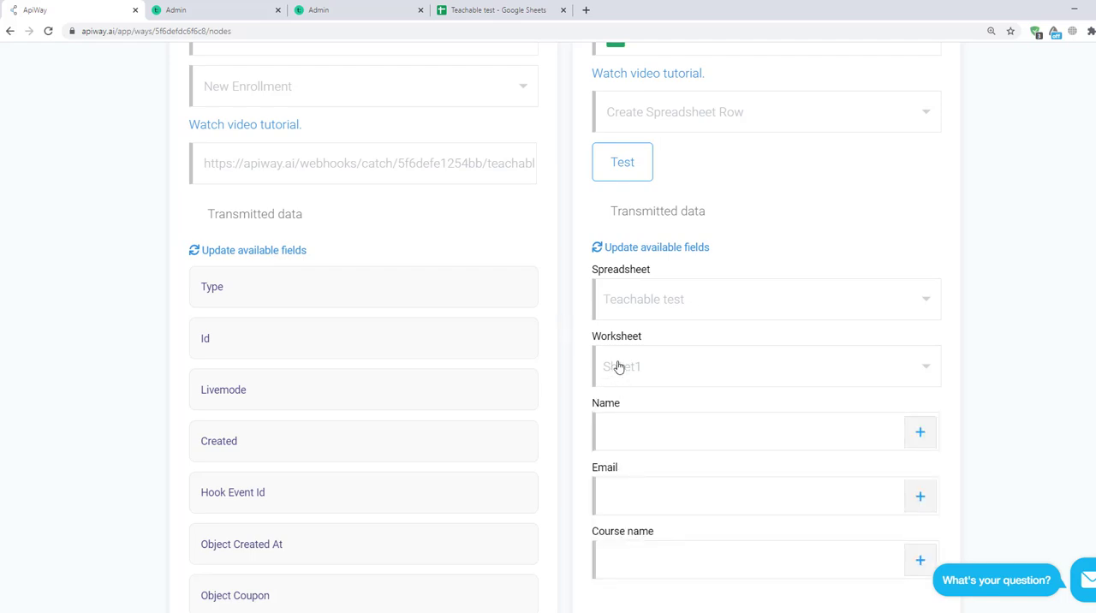
Step: Map the spreadsheet's Name column to the Object User Name field from Teachable
{"action": "scroll", "coordinate": [662, 366], "scroll_direction": "down", "scroll_amount": 2}
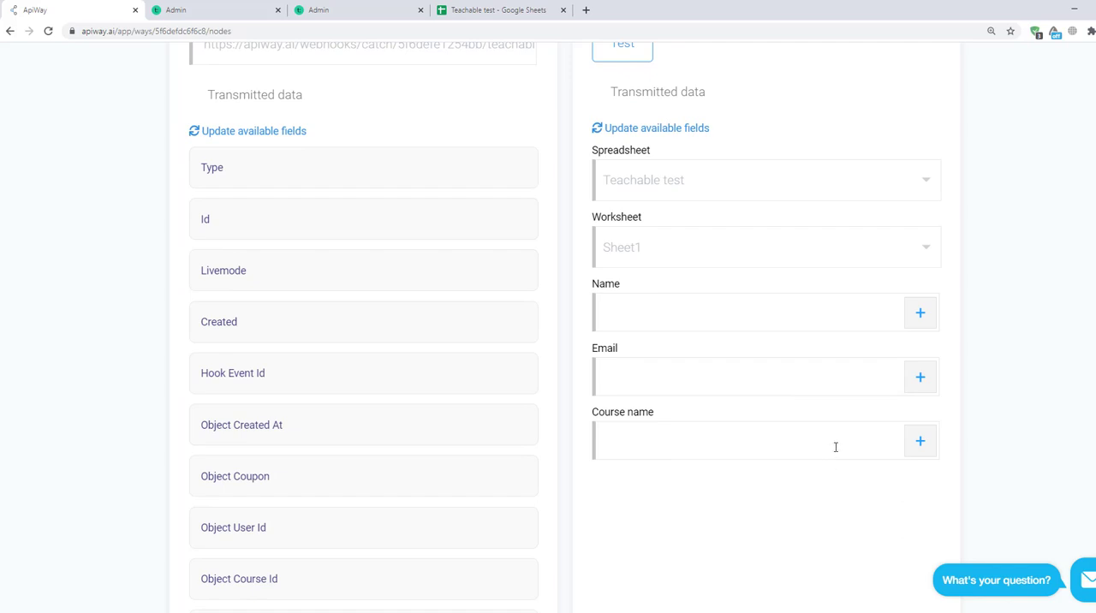
{"action": "left_click", "coordinate": [922, 314]}
{"action": "scroll", "coordinate": [748, 417], "scroll_direction": "down", "scroll_amount": 6}
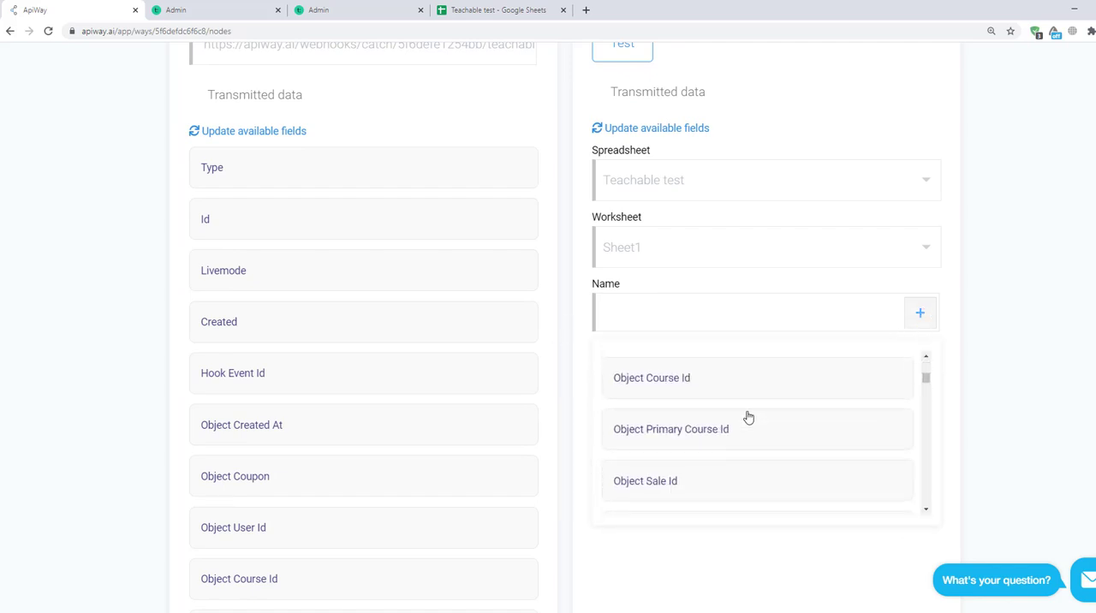
{"action": "scroll", "coordinate": [748, 417], "scroll_direction": "down", "scroll_amount": 8}
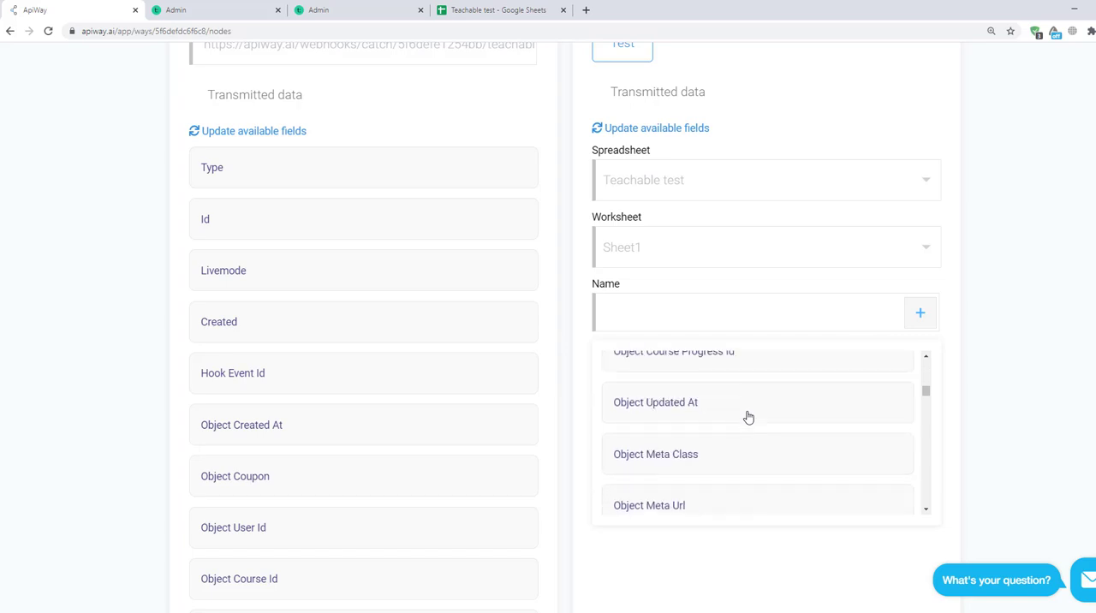
{"action": "scroll", "coordinate": [748, 417], "scroll_direction": "down", "scroll_amount": 5}
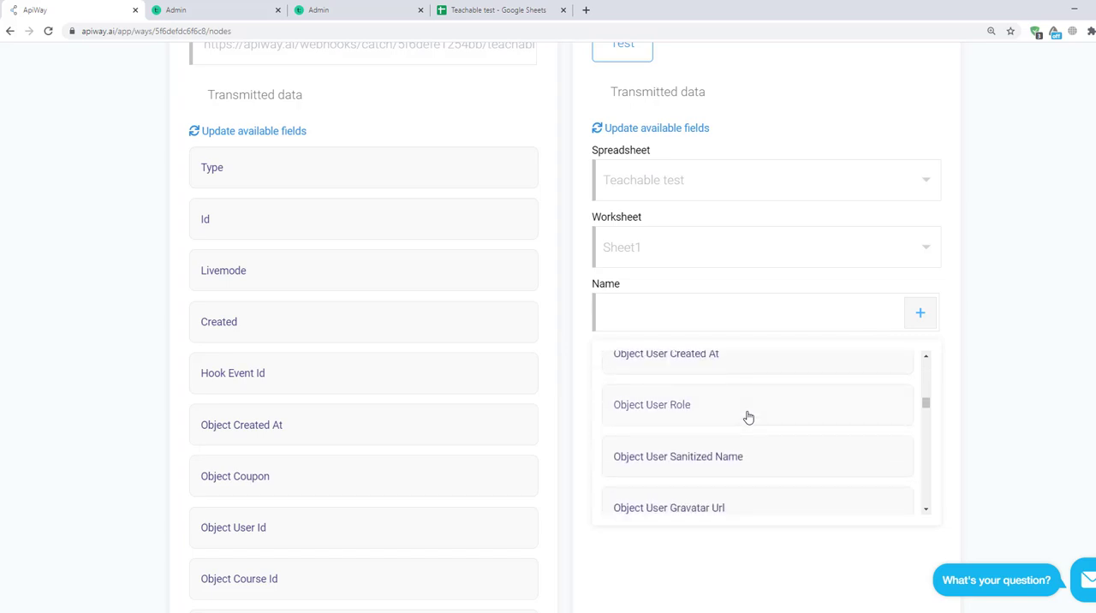
{"action": "scroll", "coordinate": [748, 417], "scroll_direction": "down", "scroll_amount": 5}
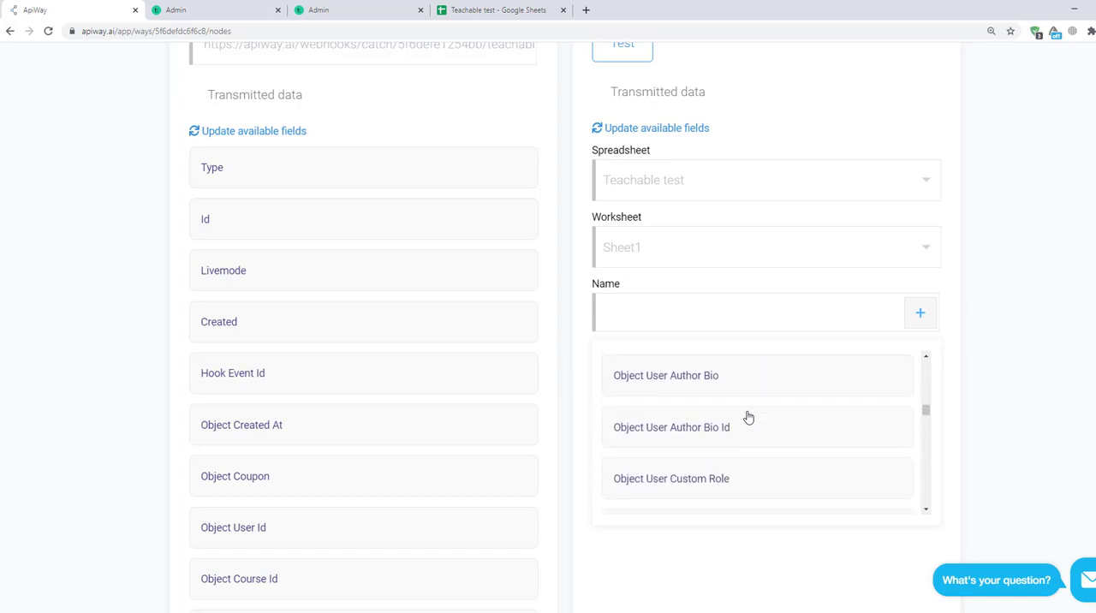
{"action": "scroll", "coordinate": [747, 417], "scroll_direction": "down", "scroll_amount": 4}
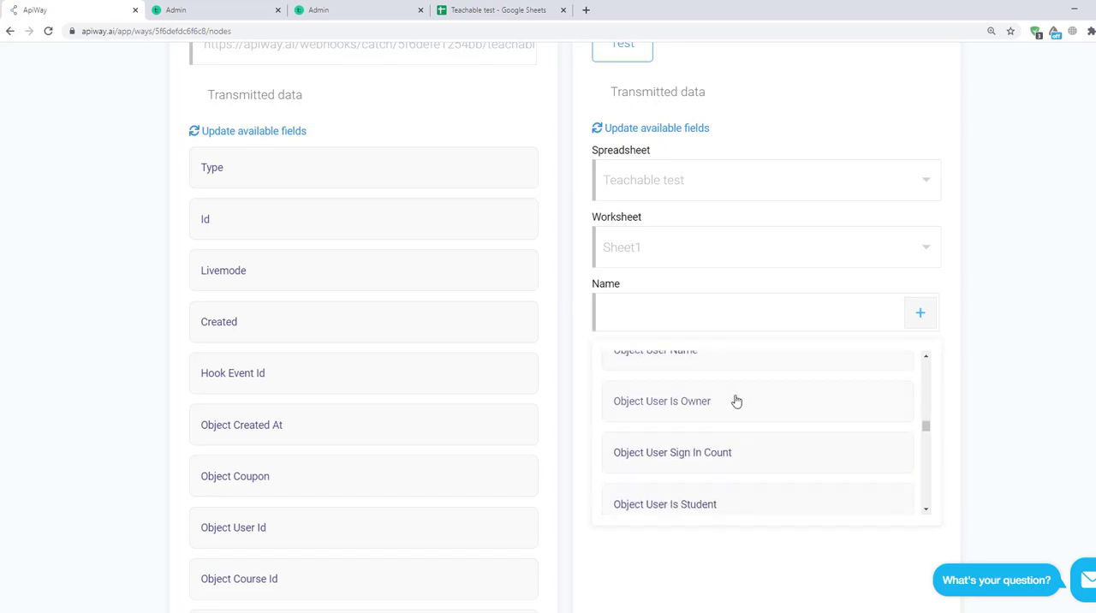
{"action": "scroll", "coordinate": [735, 403], "scroll_direction": "up", "scroll_amount": 1}
{"action": "left_click", "coordinate": [729, 410]}
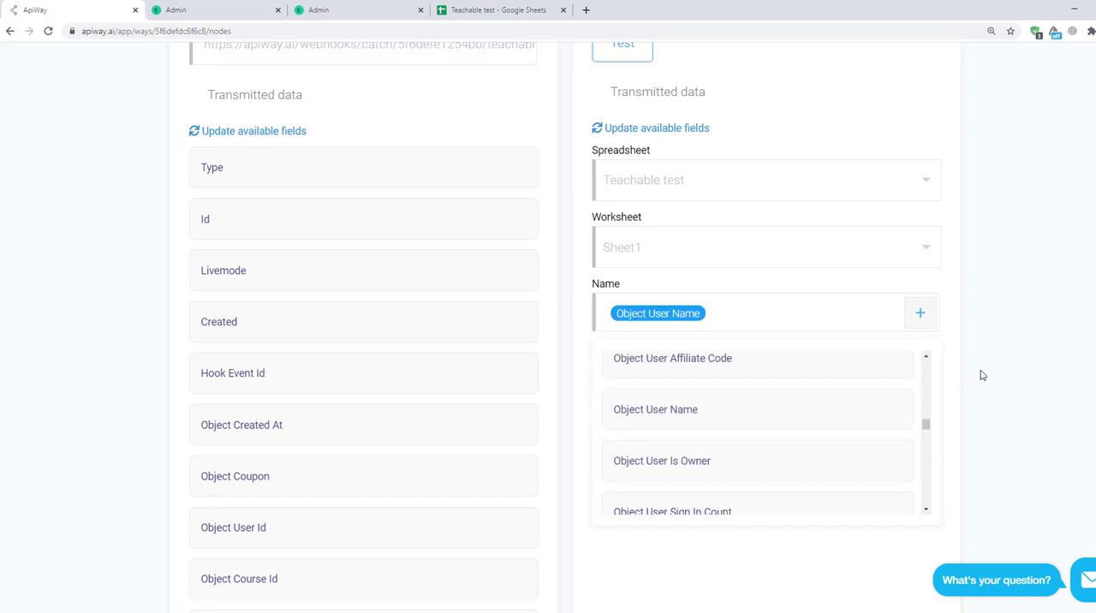
{"action": "left_click", "coordinate": [981, 375]}
Step: Map the spreadsheet's Email column to the Object User Email field from Teachable
{"action": "left_click", "coordinate": [930, 382]}
{"action": "scroll", "coordinate": [776, 462], "scroll_direction": "down", "scroll_amount": 10}
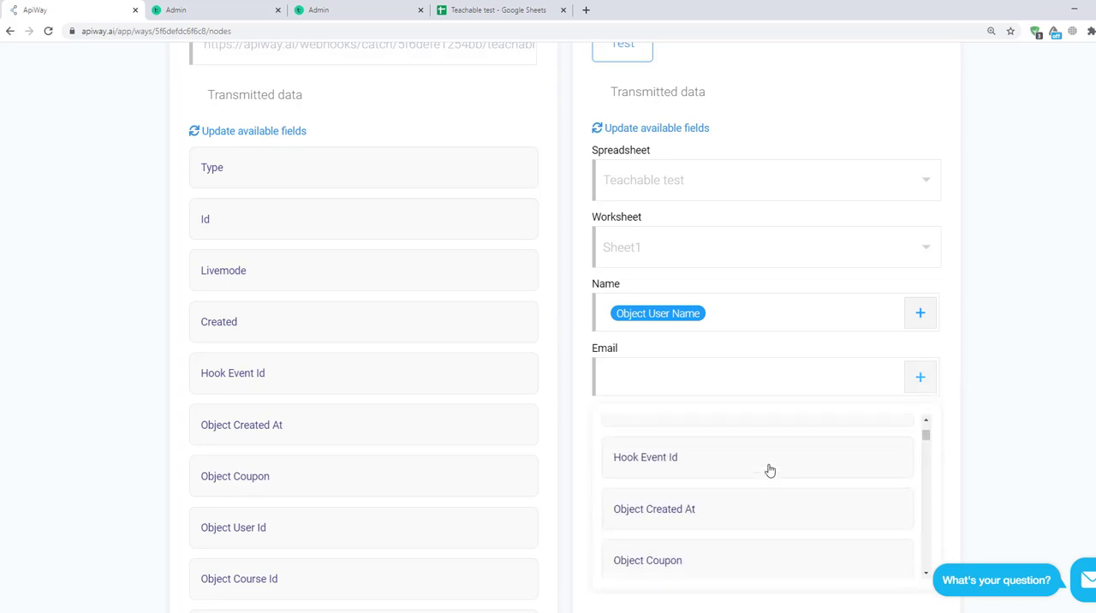
{"action": "scroll", "coordinate": [770, 471], "scroll_direction": "down", "scroll_amount": 8}
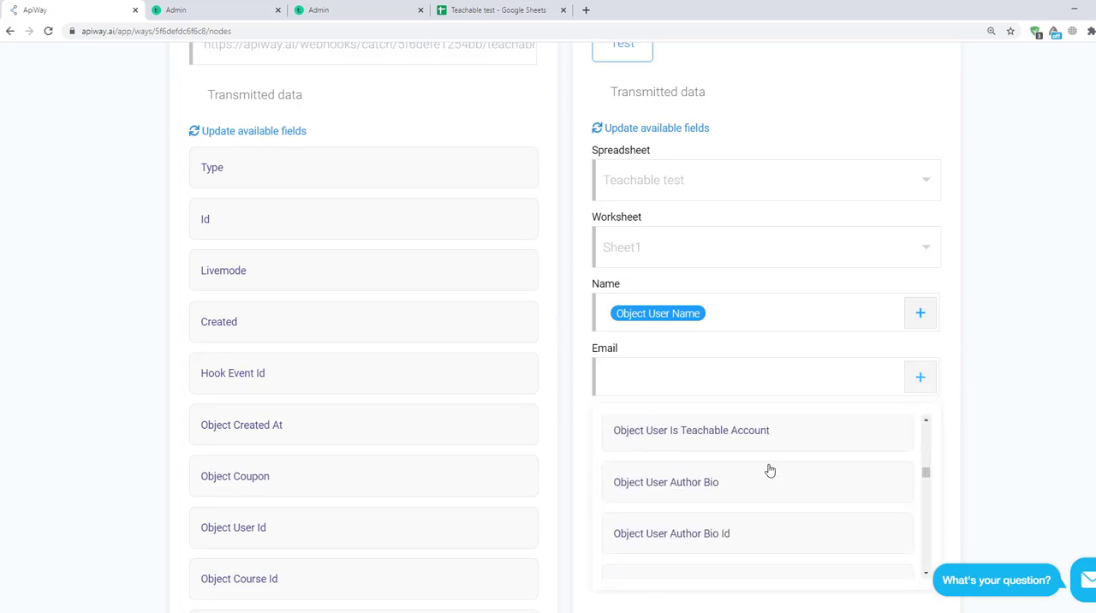
{"action": "scroll", "coordinate": [770, 470], "scroll_direction": "down", "scroll_amount": 1}
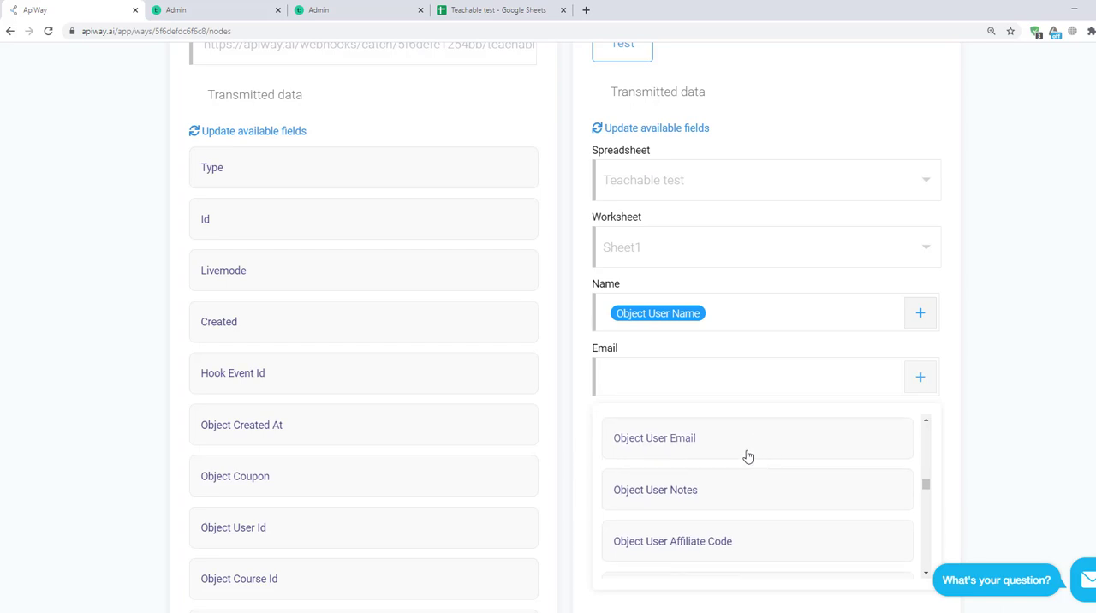
{"action": "left_click", "coordinate": [746, 455]}
{"action": "left_click", "coordinate": [968, 443]}
Step: Map the spreadsheet's Course name column to the Object Course Name field and activate the integration
{"action": "left_click", "coordinate": [915, 447]}
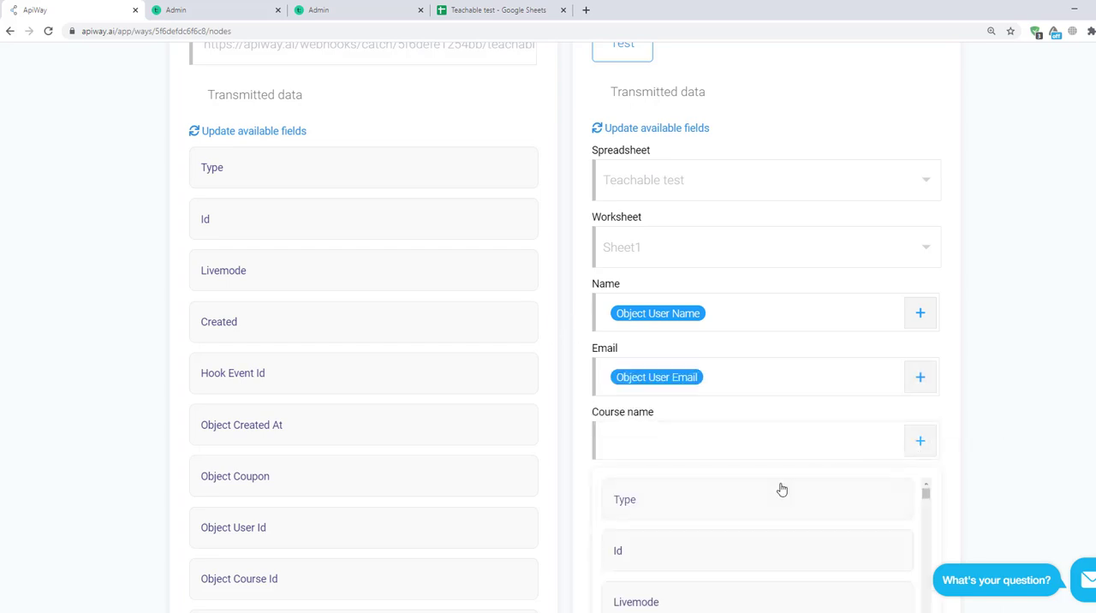
{"action": "scroll", "coordinate": [776, 506], "scroll_direction": "down", "scroll_amount": 10}
{"action": "scroll", "coordinate": [768, 527], "scroll_direction": "down", "scroll_amount": 10}
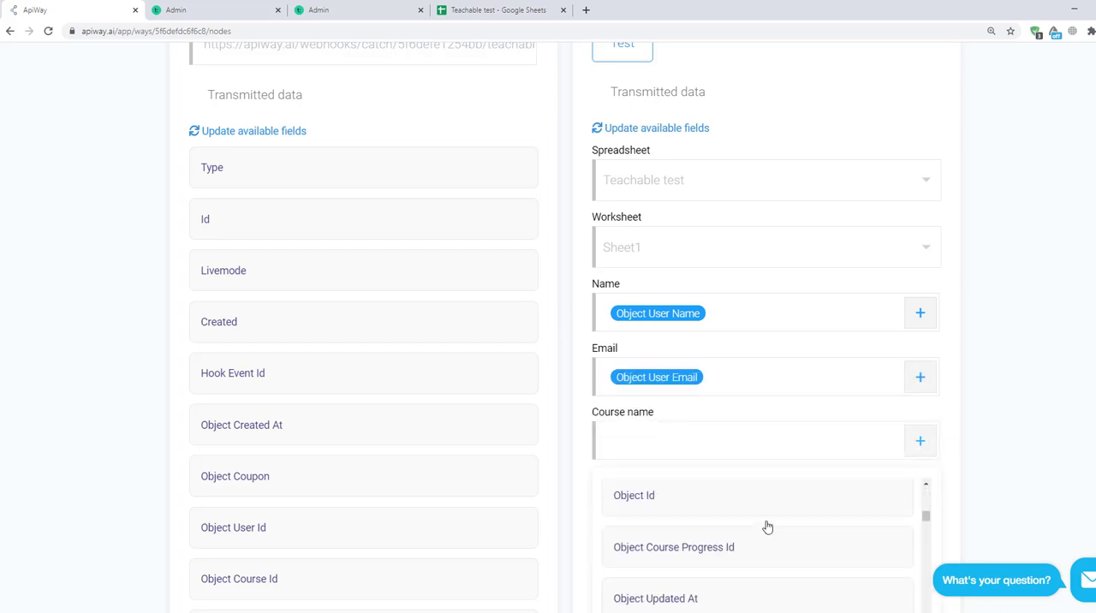
{"action": "scroll", "coordinate": [768, 527], "scroll_direction": "down", "scroll_amount": 10}
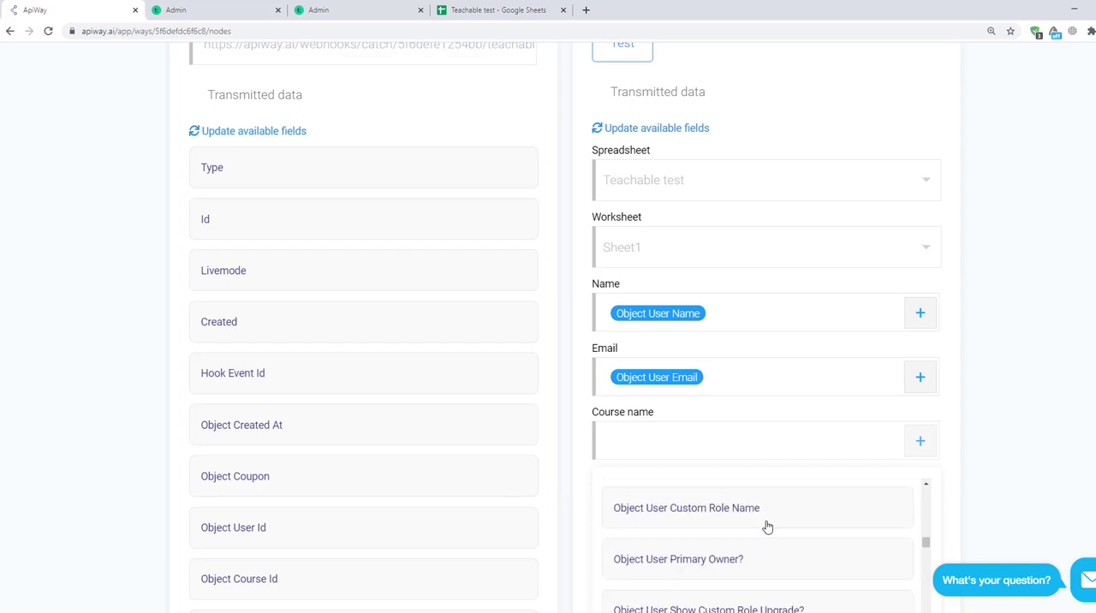
{"action": "scroll", "coordinate": [768, 527], "scroll_direction": "down", "scroll_amount": 10}
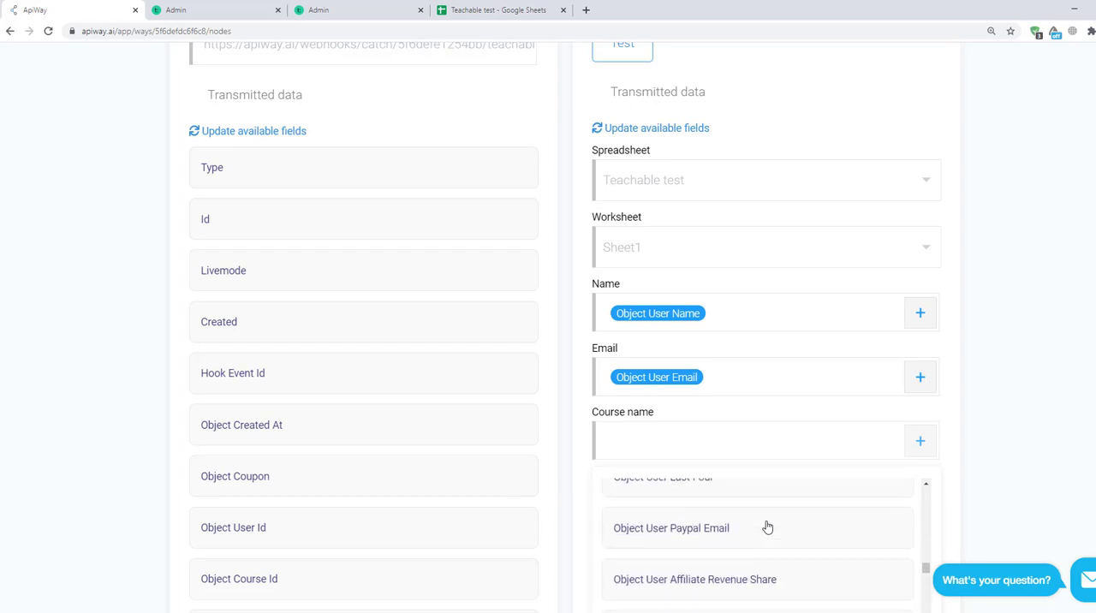
{"action": "scroll", "coordinate": [767, 526], "scroll_direction": "down", "scroll_amount": 10}
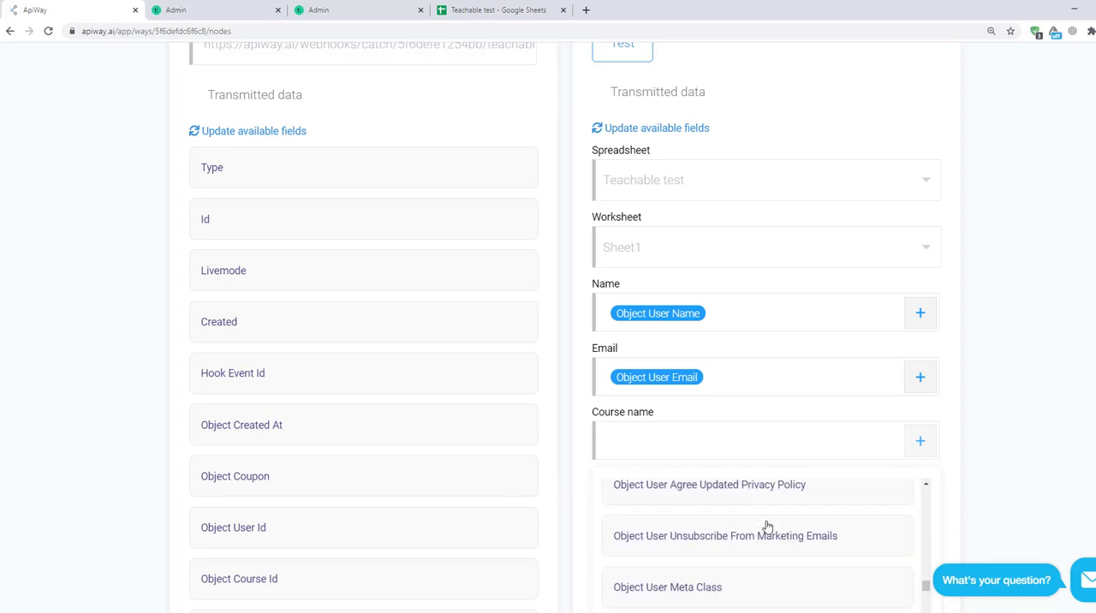
{"action": "scroll", "coordinate": [768, 526], "scroll_direction": "up", "scroll_amount": 1}
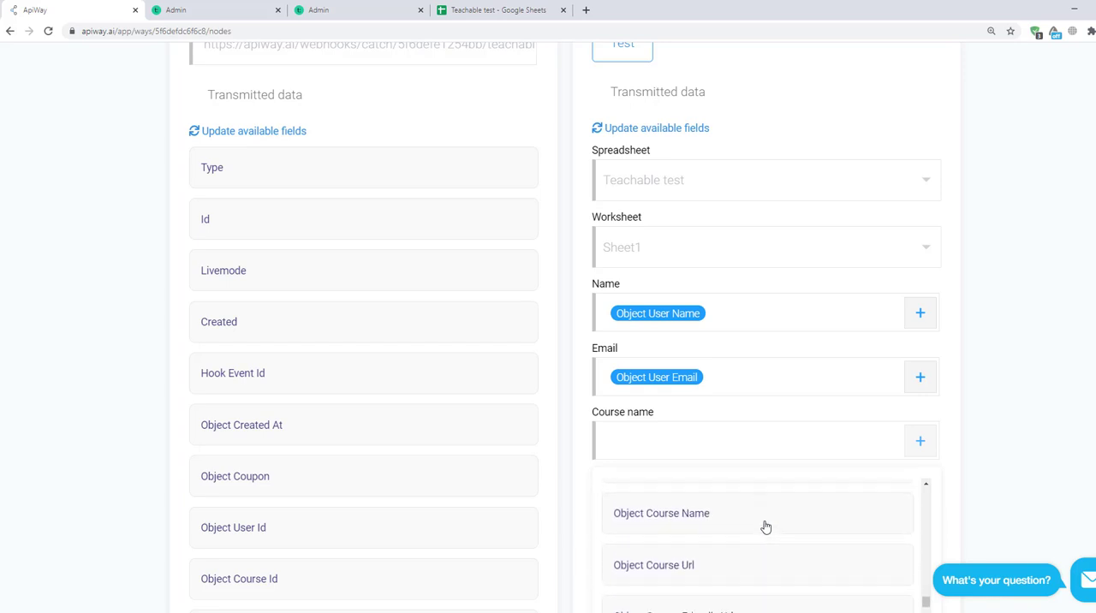
{"action": "left_click", "coordinate": [763, 521]}
{"action": "scroll", "coordinate": [599, 390], "scroll_direction": "up", "scroll_amount": 5}
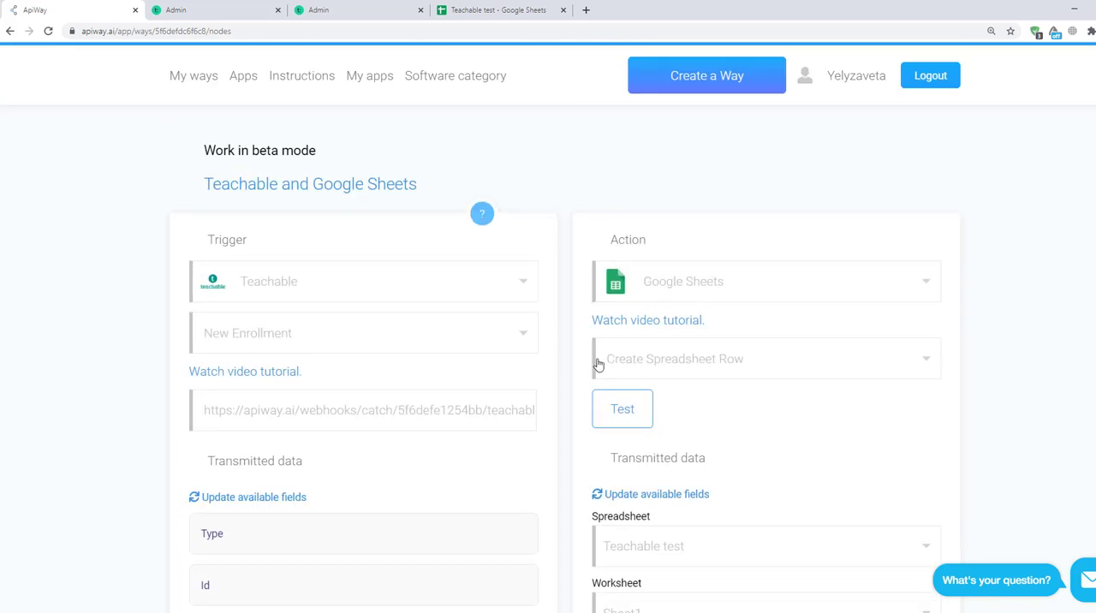
{"action": "left_click", "coordinate": [894, 463]}
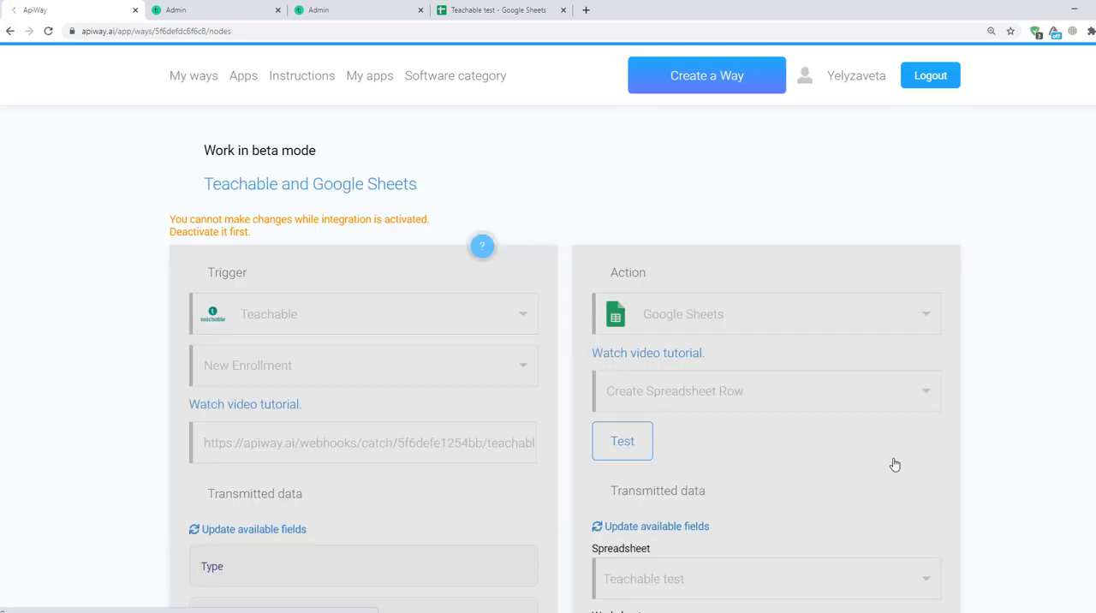
Step: Deactivate the Teachable and Google Sheets integration to open it for editing, and reactivate it from the integrations list
{"action": "left_click", "coordinate": [206, 78]}
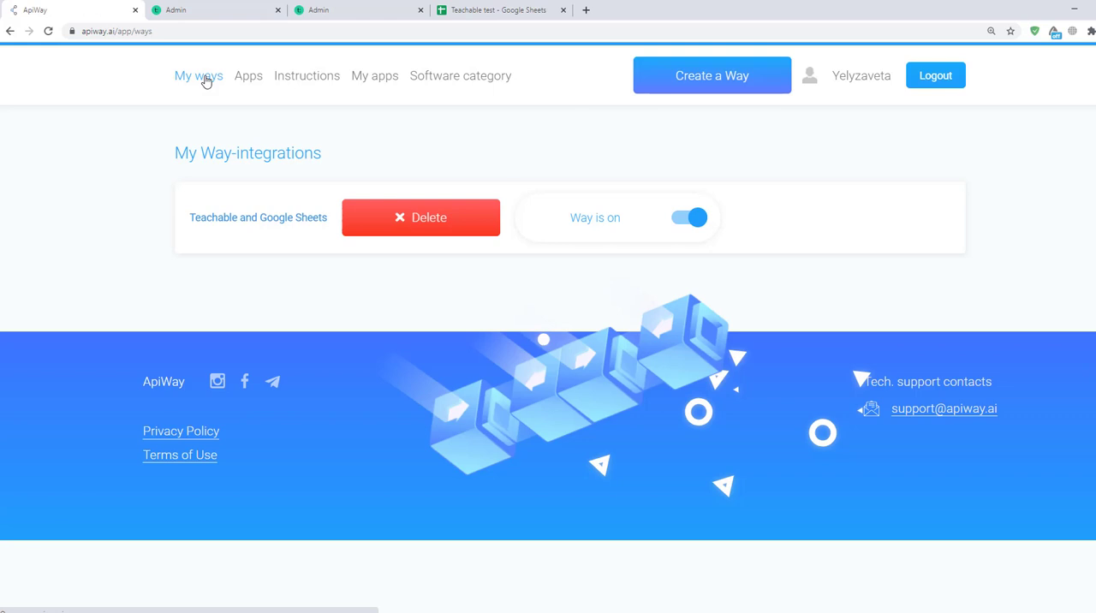
{"action": "left_click", "coordinate": [686, 220]}
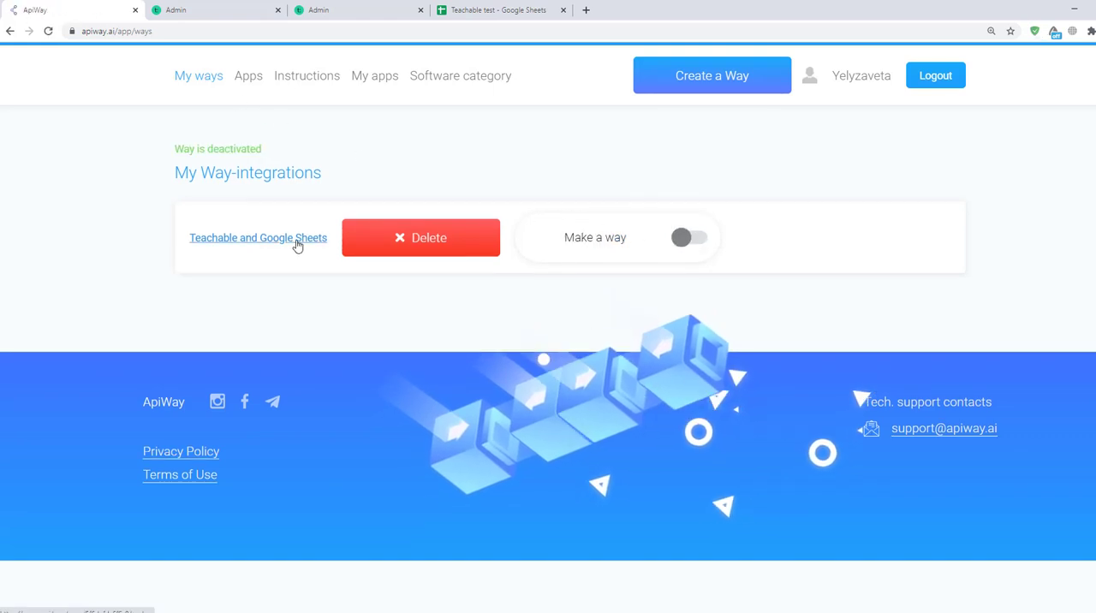
{"action": "left_click", "coordinate": [296, 246]}
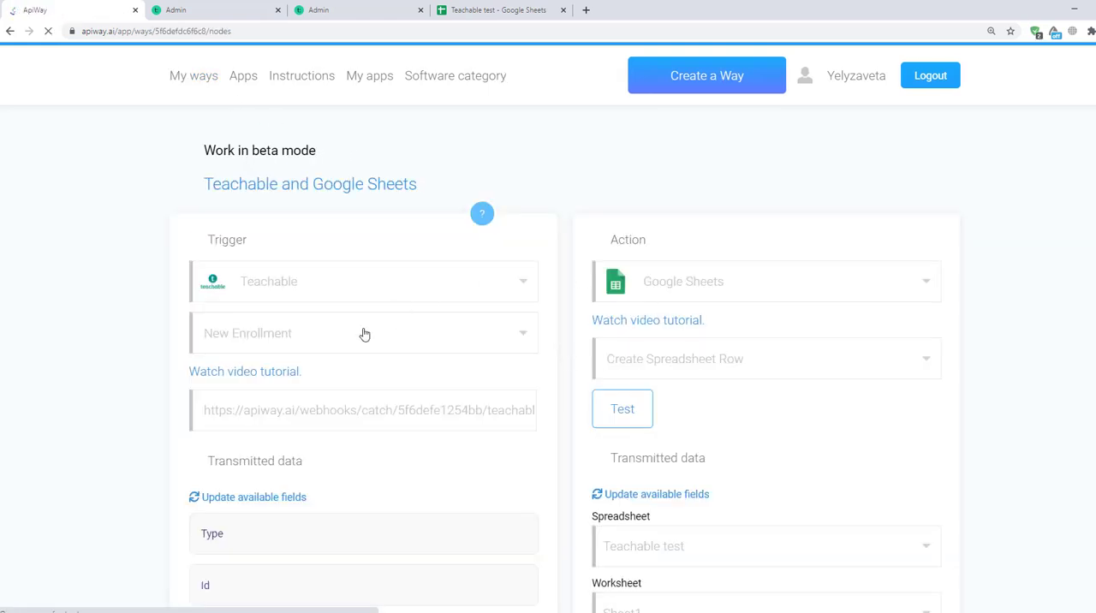
{"action": "left_click", "coordinate": [204, 75]}
{"action": "left_click", "coordinate": [690, 220]}
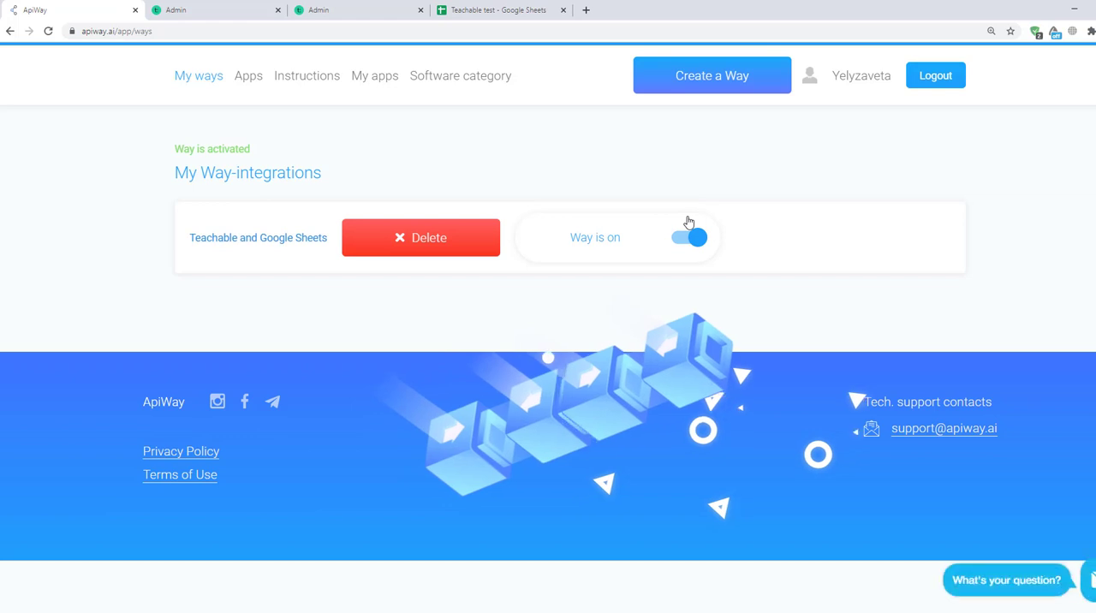
Step: Switch to Teachable and unenroll the test user from 01 Test course
{"action": "left_click", "coordinate": [245, 6]}
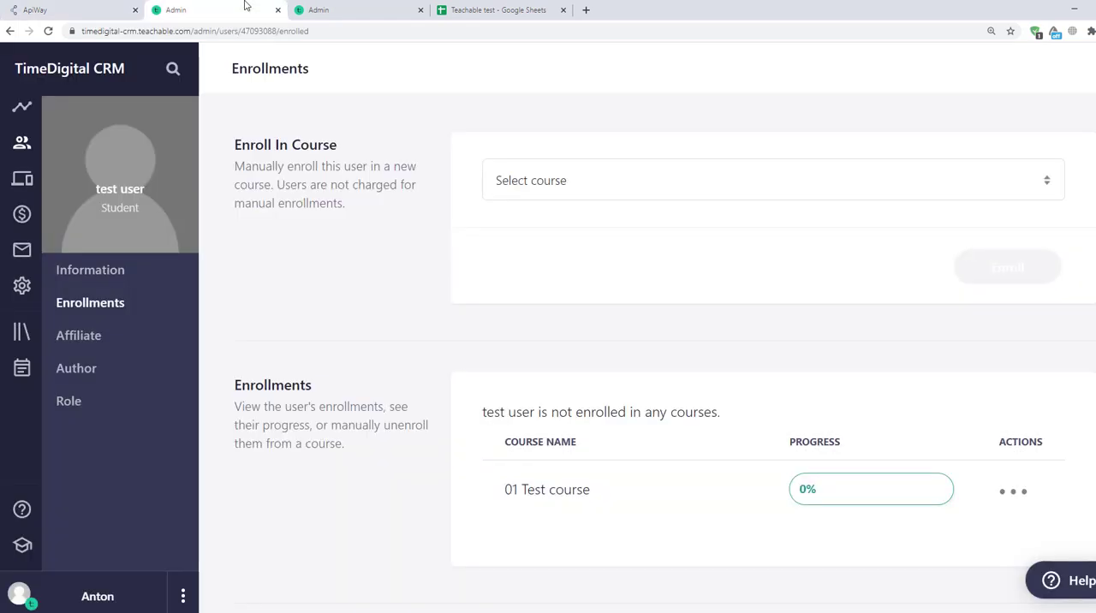
{"action": "left_click", "coordinate": [1008, 493]}
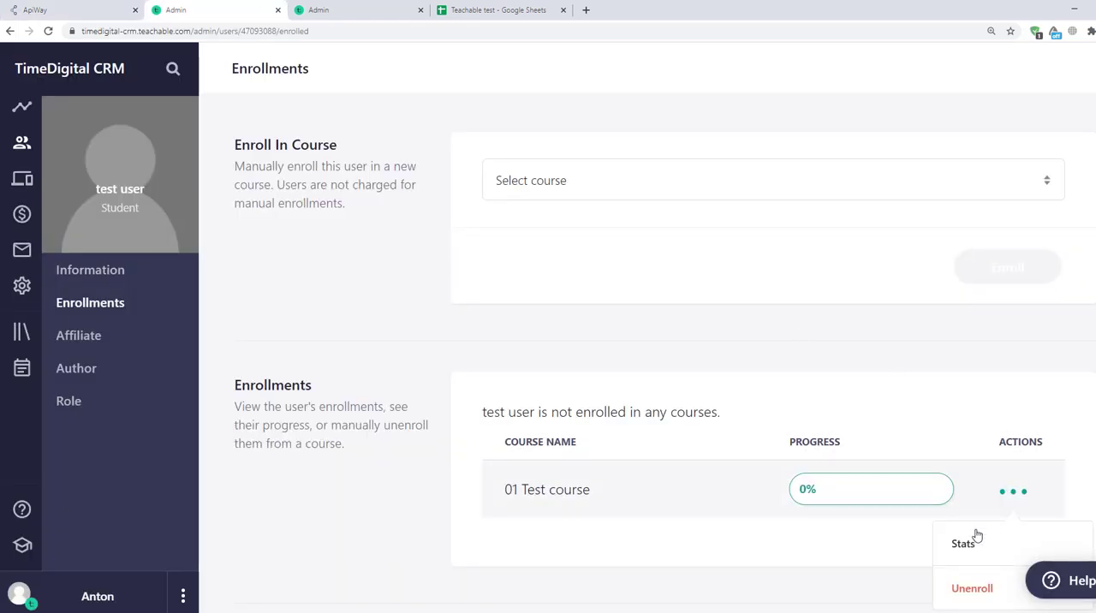
{"action": "left_click", "coordinate": [957, 587]}
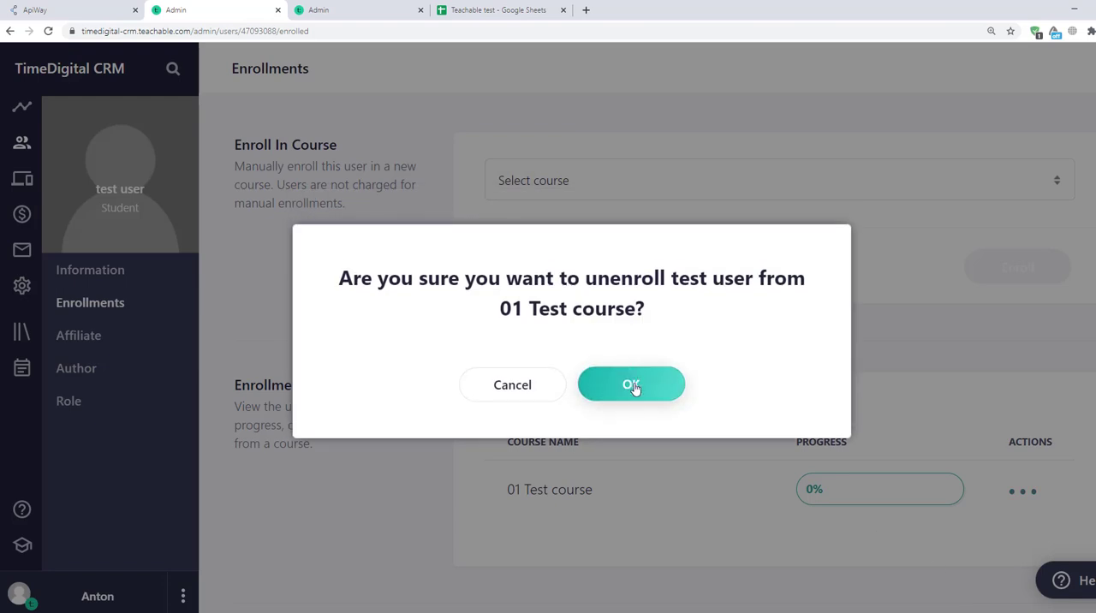
{"action": "left_click", "coordinate": [632, 385]}
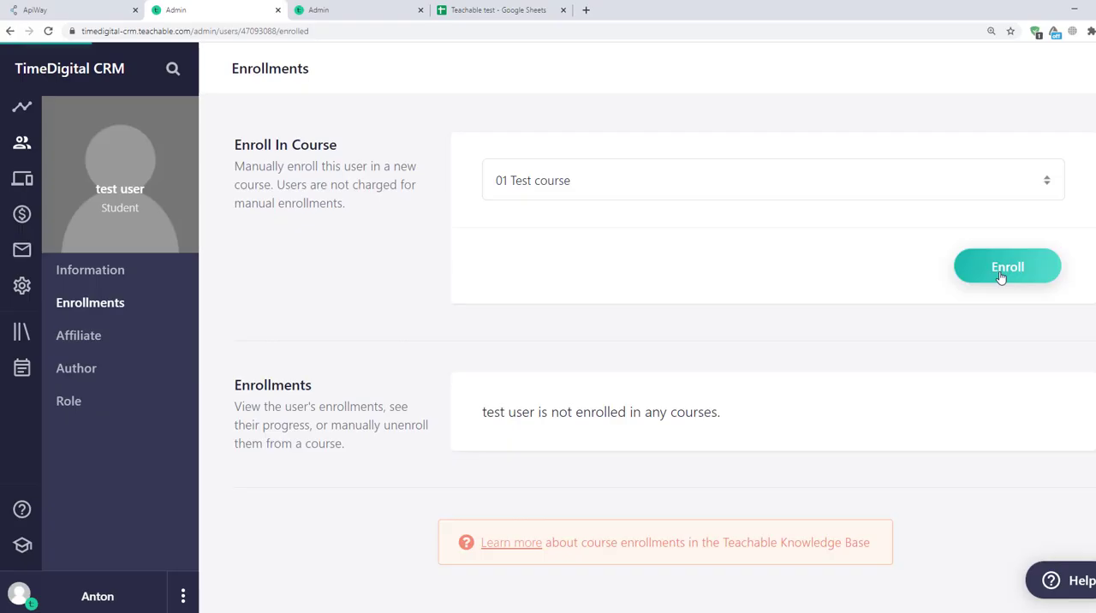
Step: Enroll the test user in 01 Test course again and check the "Teachable test" spreadsheet for the new row
{"action": "left_click", "coordinate": [998, 274]}
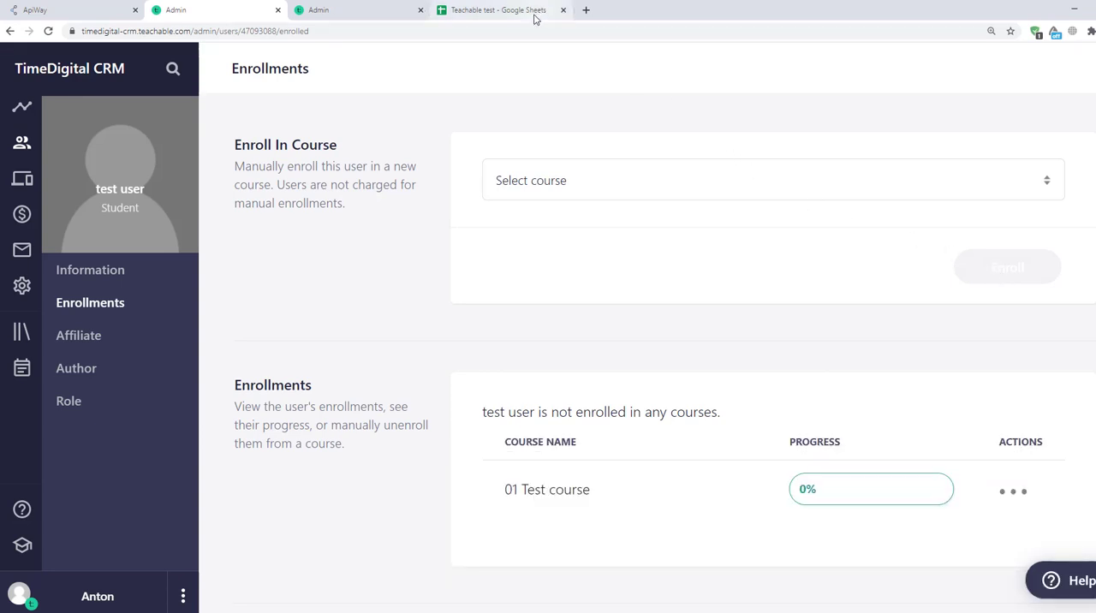
{"action": "left_click", "coordinate": [505, 10]}
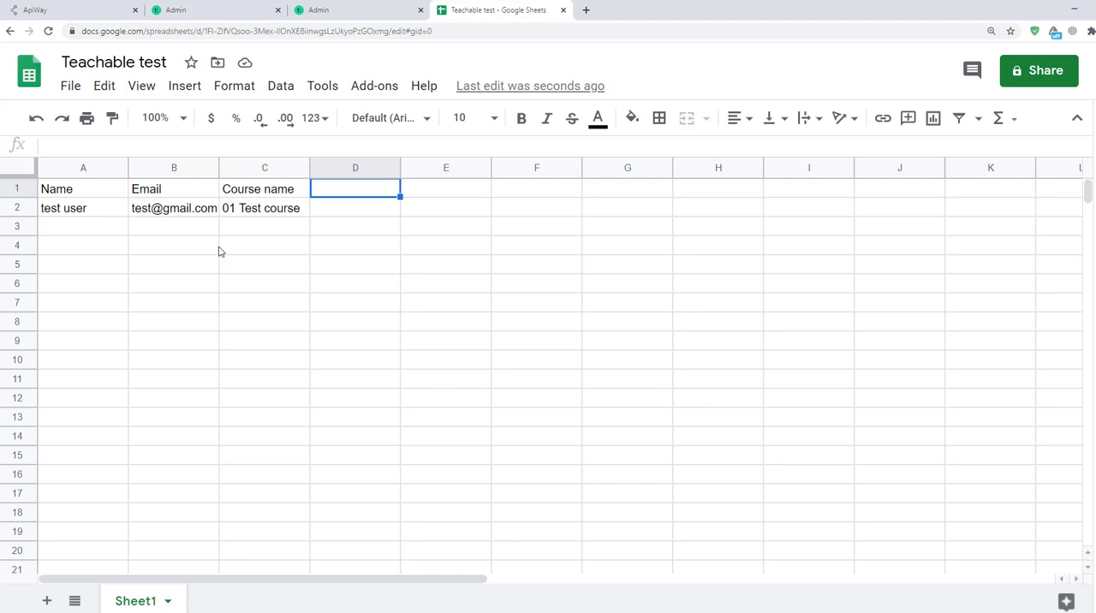
Step: Return to ApiWay and open the Marketing automation software category
{"action": "left_click", "coordinate": [39, 10]}
{"action": "mouse_move", "coordinate": [450, 77]}
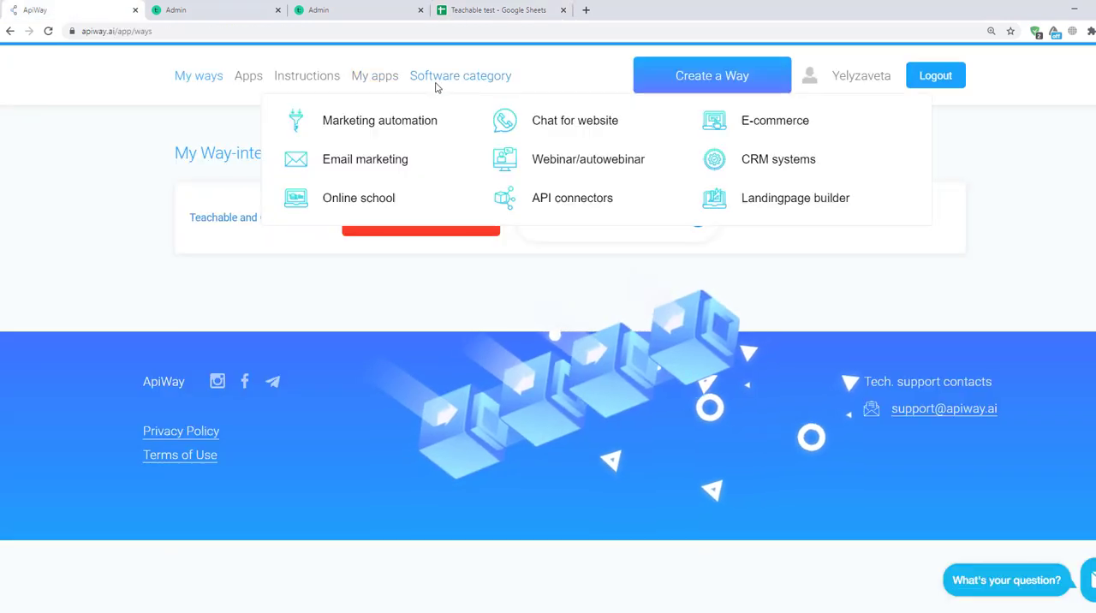
{"action": "left_click", "coordinate": [377, 122]}
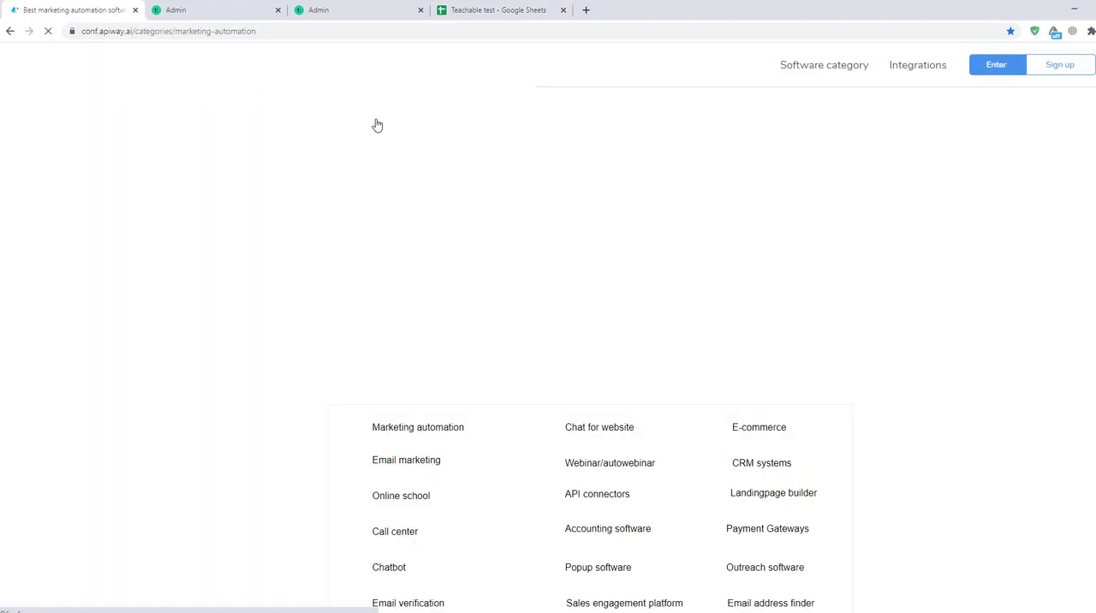